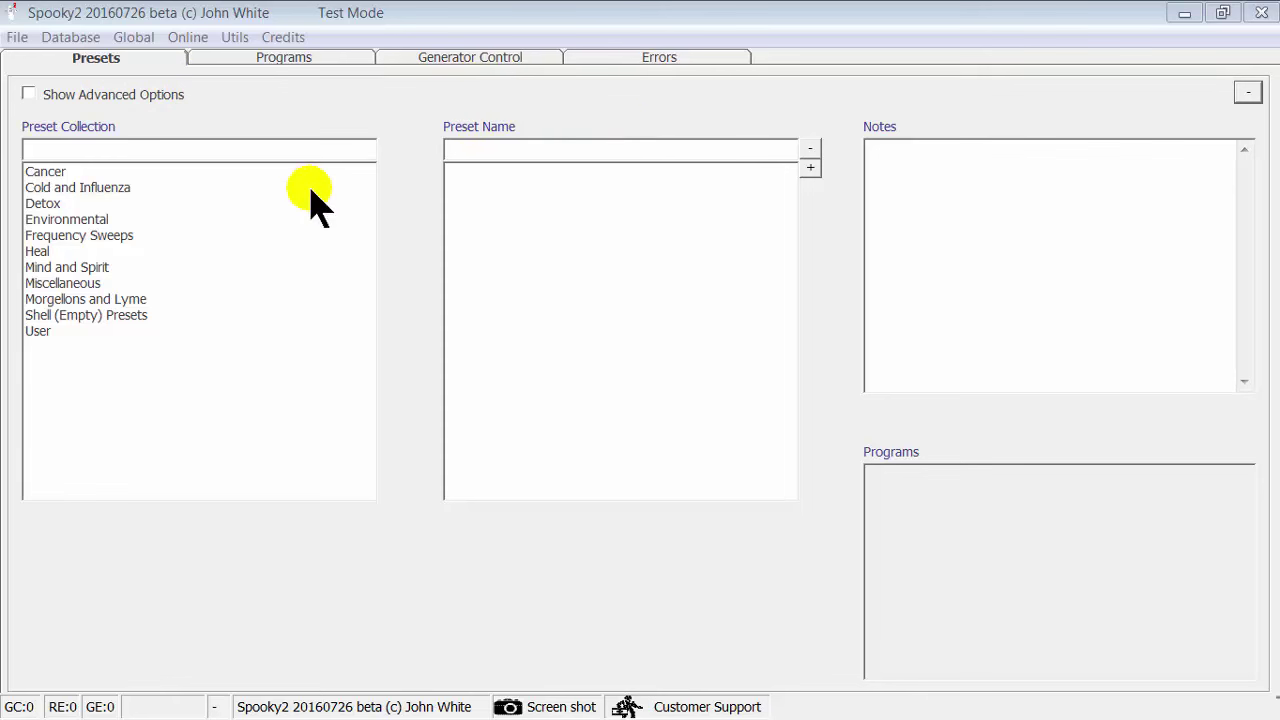
Step: Select the Killing (Remote) - JW preset from the Shell (Empty) Presets collection
{"action": "left_click", "coordinate": [57, 316]}
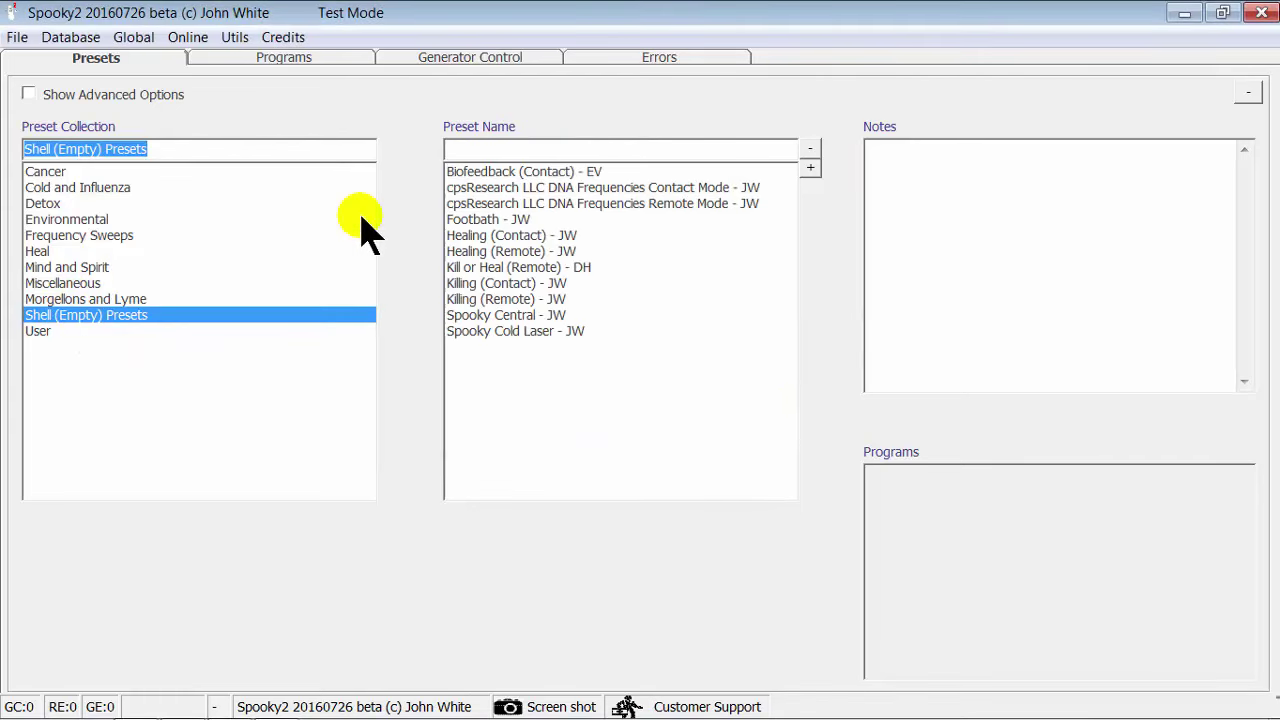
{"action": "left_click", "coordinate": [499, 300]}
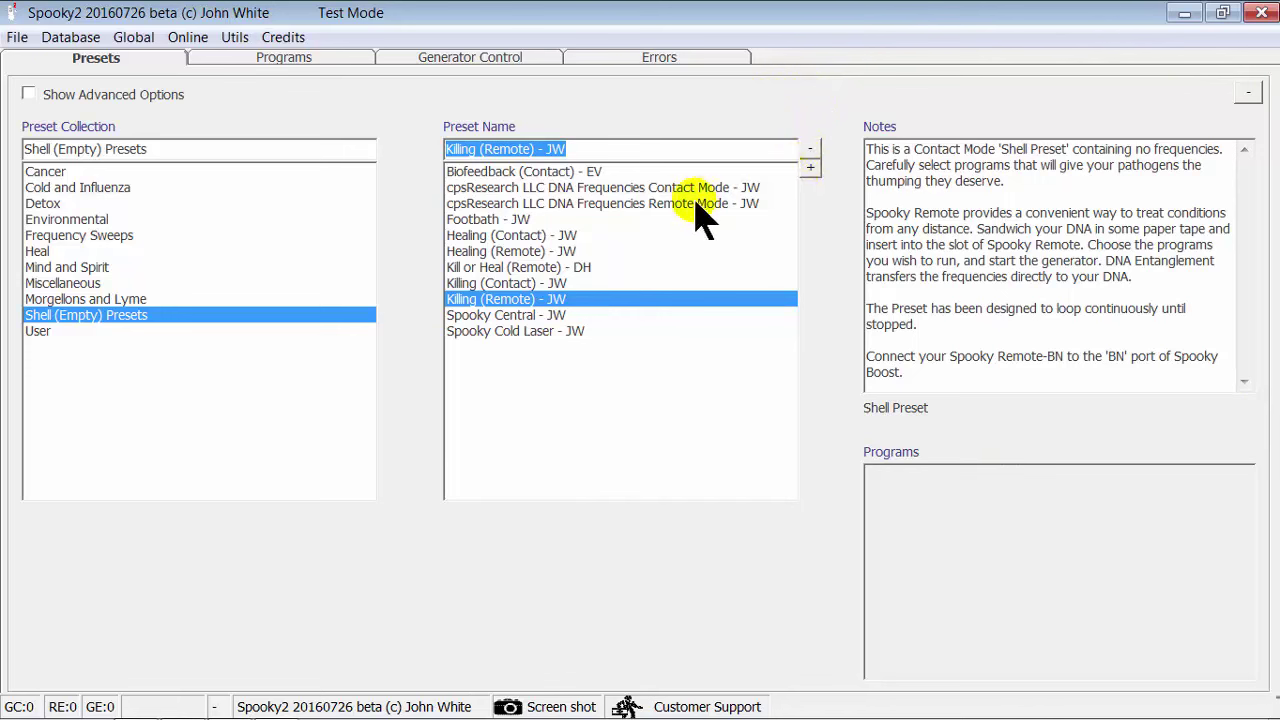
Step: Search the programs for "headache" and load the Headaches Toxicity 1 (XTRA) program
{"action": "left_click", "coordinate": [285, 62]}
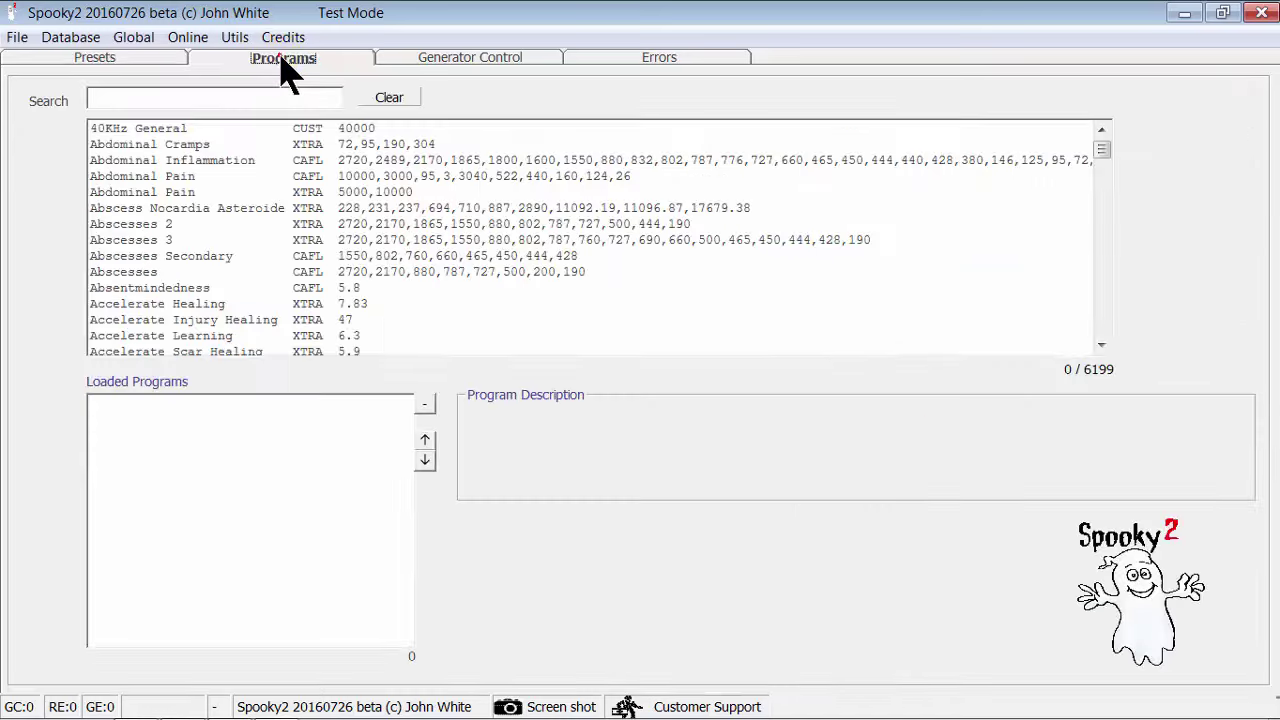
{"action": "left_click", "coordinate": [246, 98]}
{"action": "type", "text": "h"}
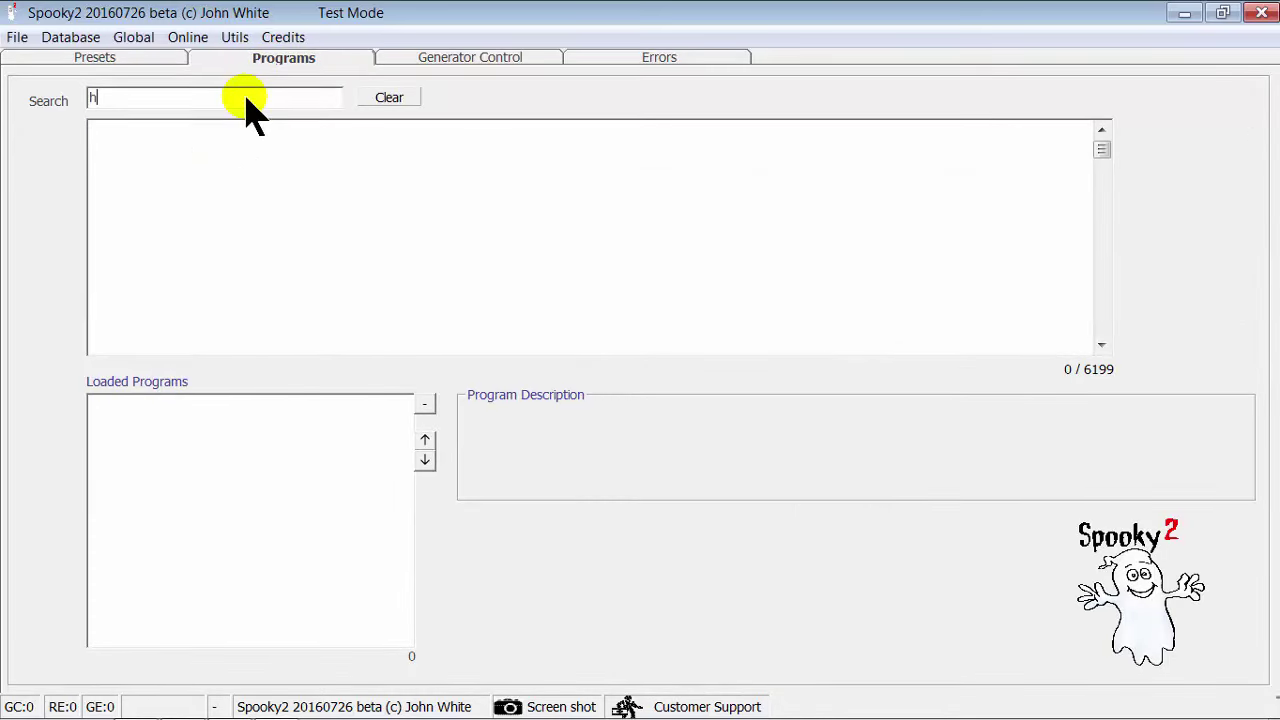
{"action": "type", "text": "eadache"}
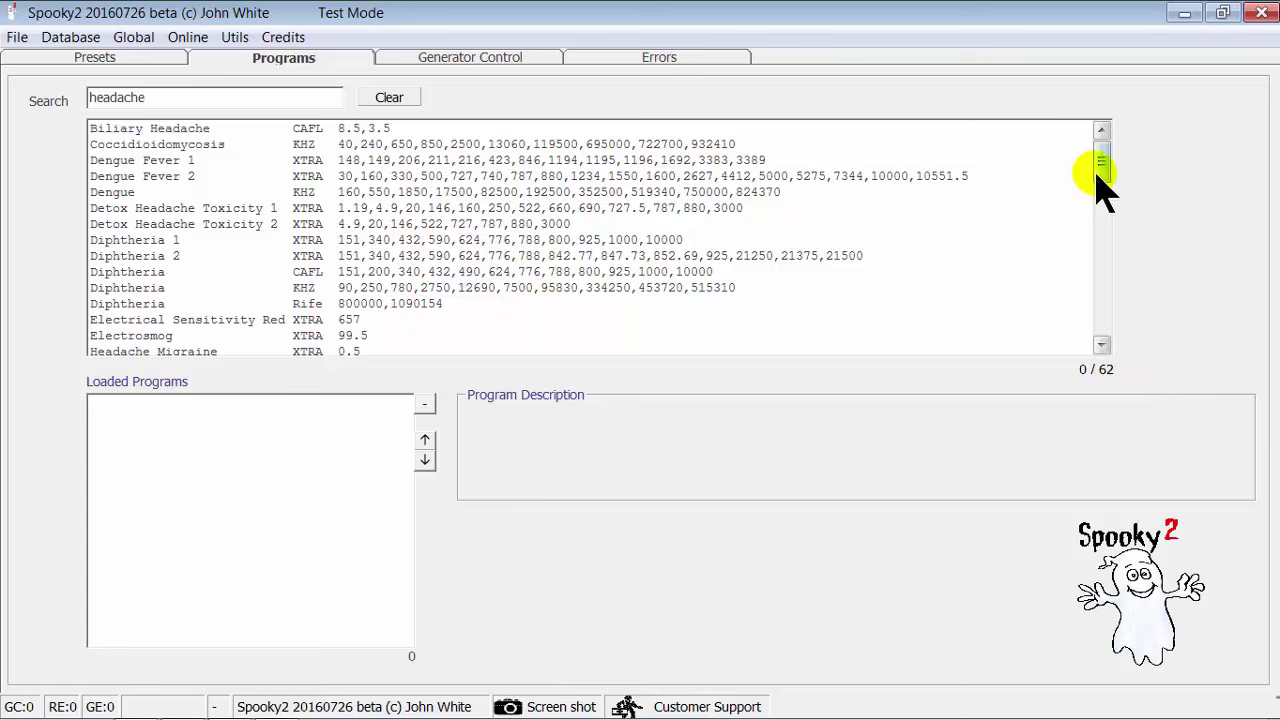
{"action": "left_click_drag", "start_coordinate": [1097, 172], "coordinate": [1109, 214]}
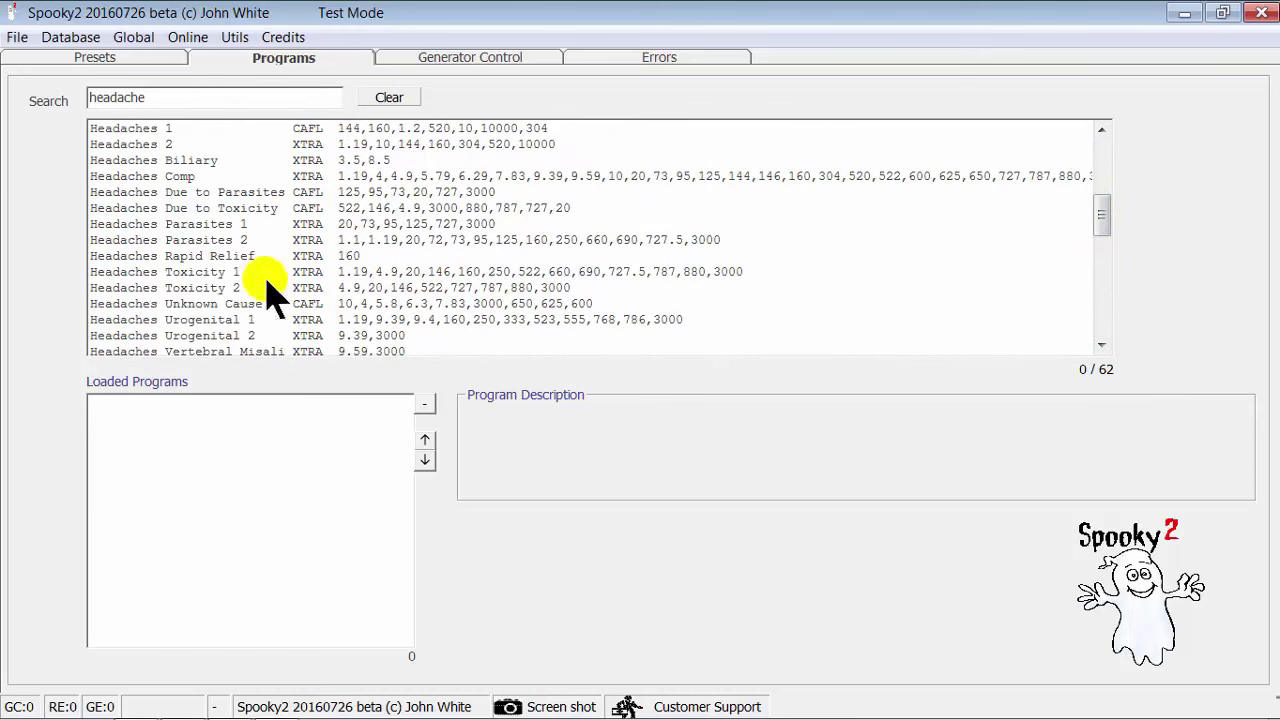
{"action": "double_click", "coordinate": [203, 274]}
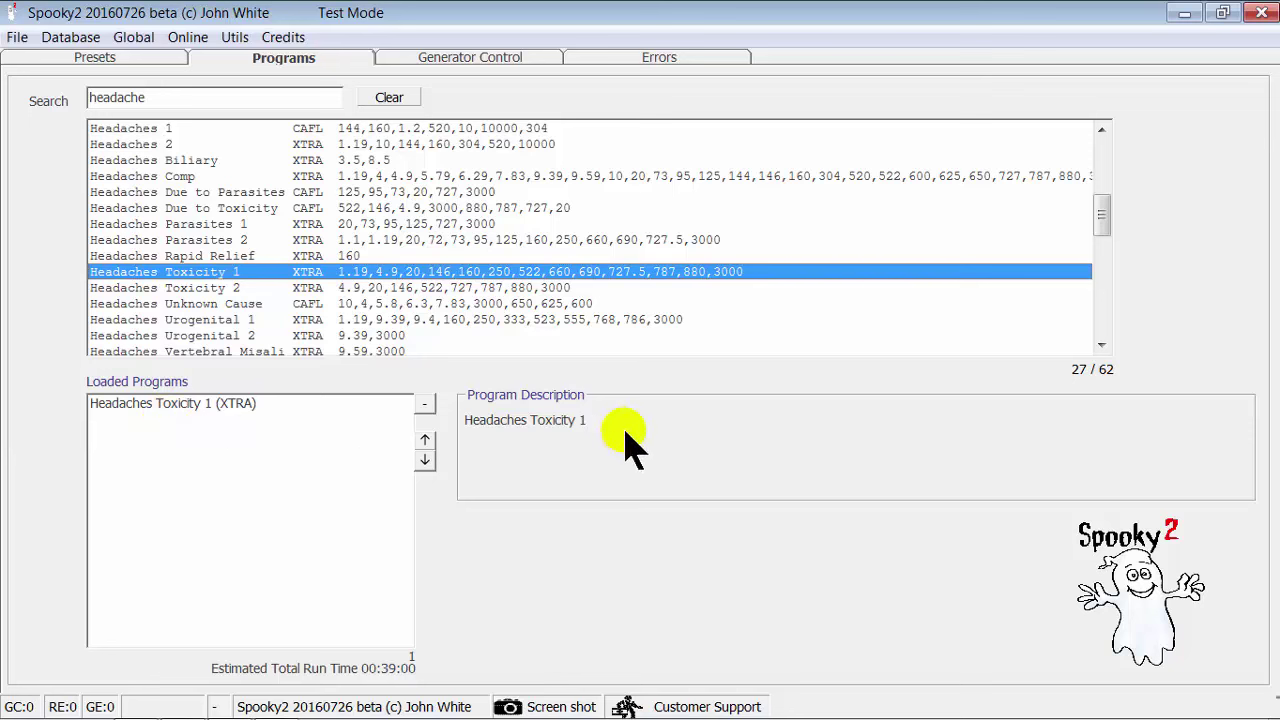
Step: Load the preset with its headache program into generator 3, look through its frequency list, and start the generator
{"action": "left_click", "coordinate": [463, 62]}
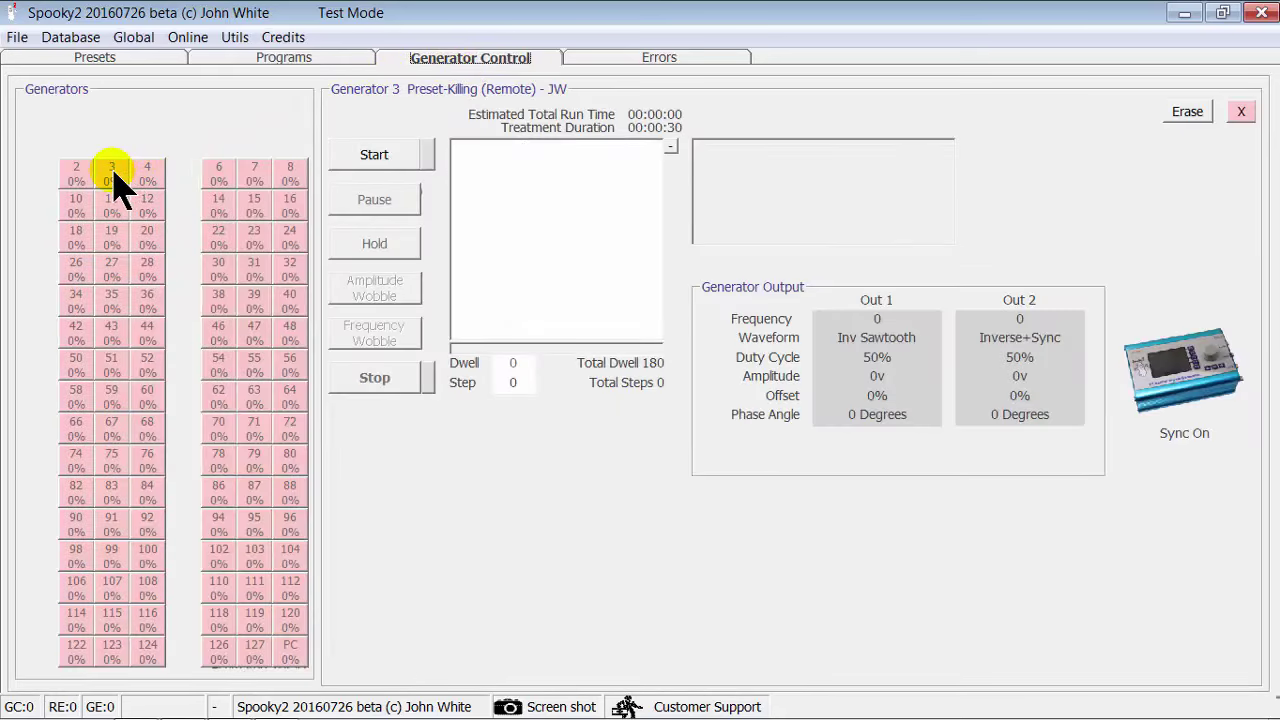
{"action": "left_click", "coordinate": [112, 176]}
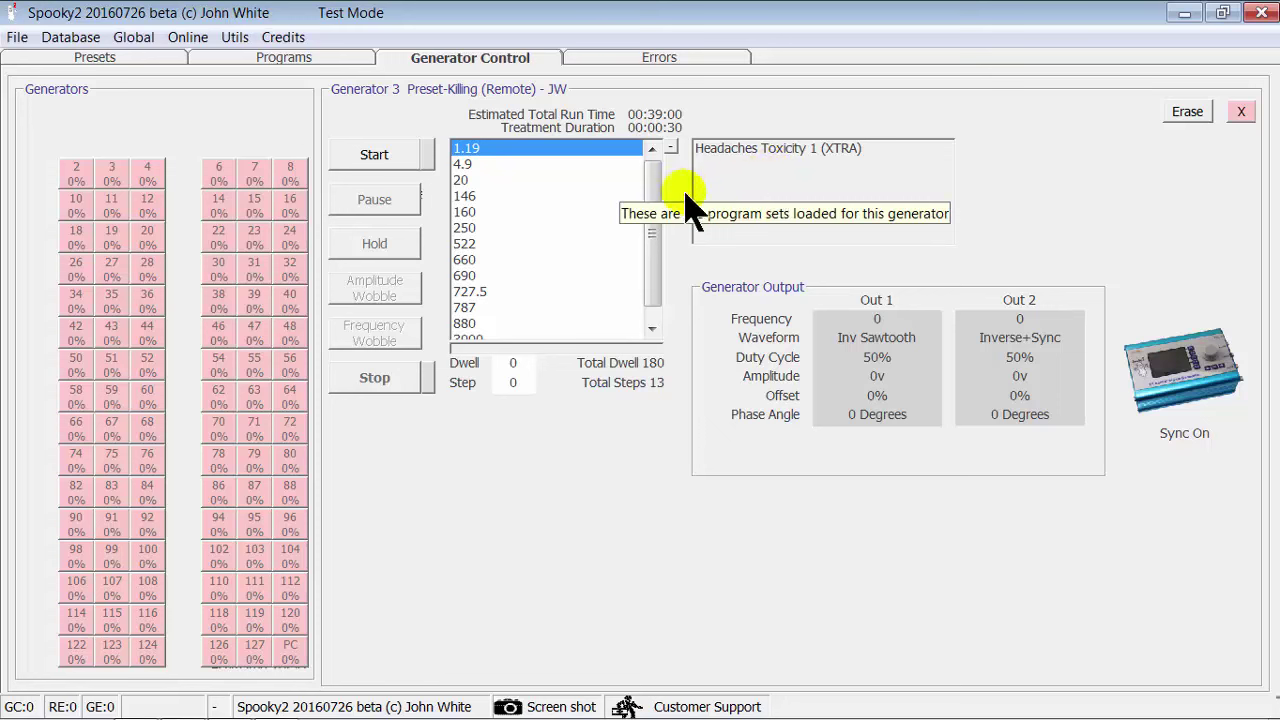
{"action": "scroll", "coordinate": [652, 185], "scroll_direction": "down", "scroll_amount": 1}
{"action": "left_click_drag", "start_coordinate": [651, 240], "coordinate": [651, 186]}
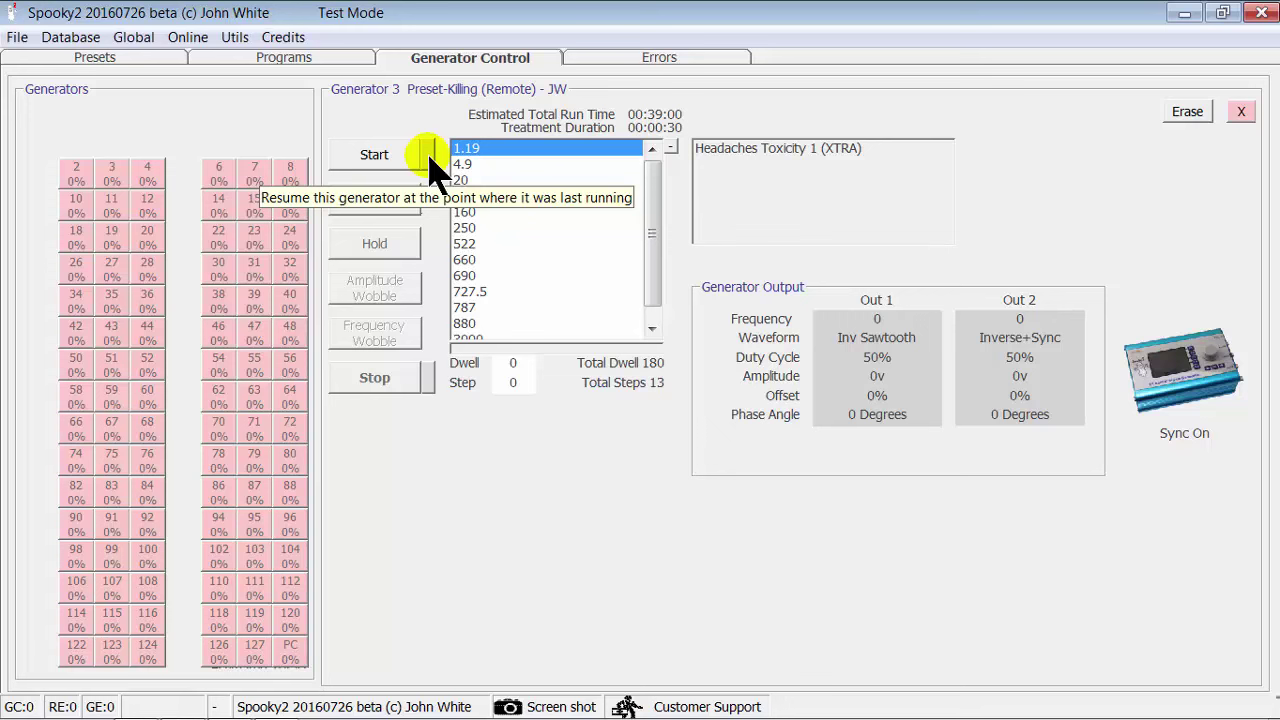
{"action": "left_click", "coordinate": [368, 158]}
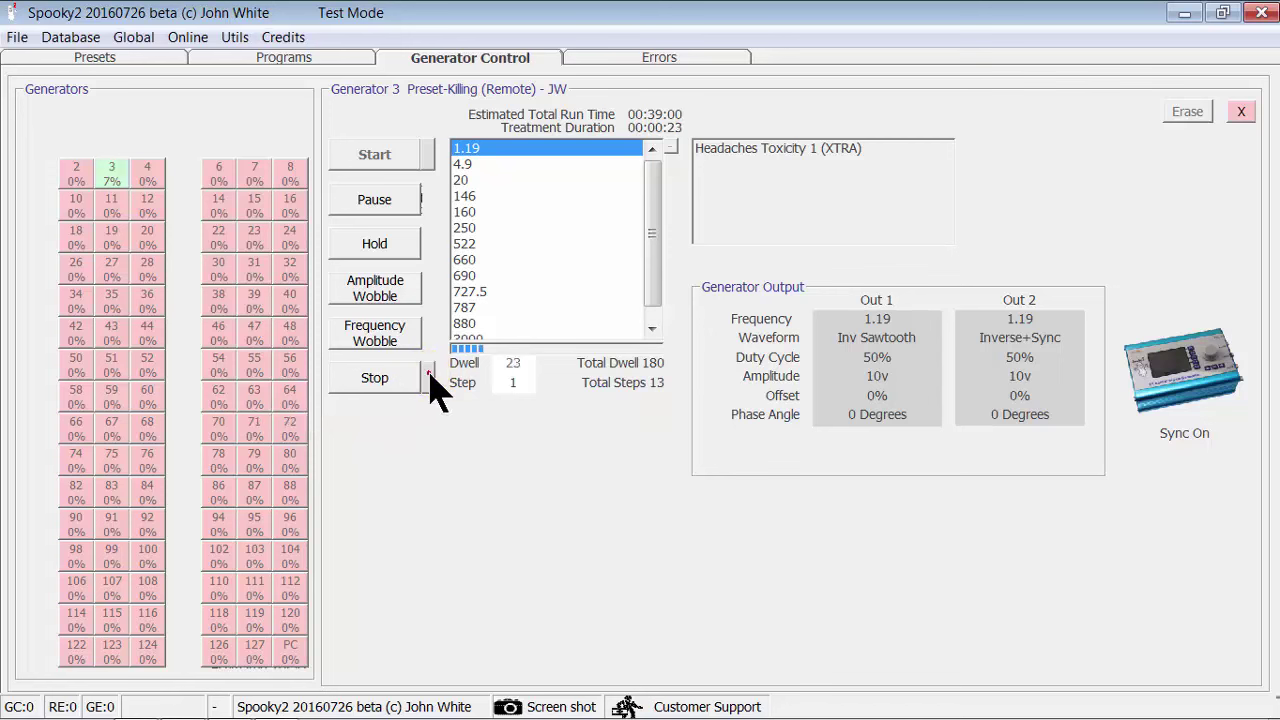
Step: Stop generator 3 and erase its loaded preset
{"action": "left_click", "coordinate": [378, 380]}
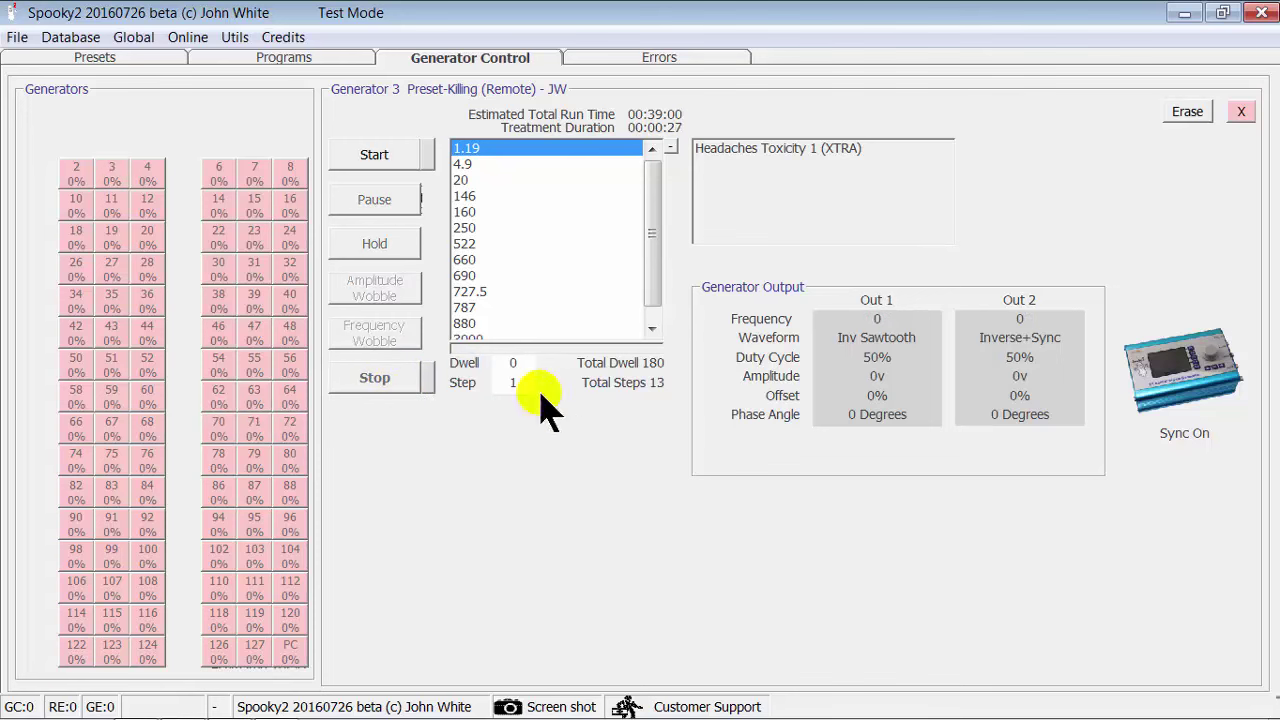
{"action": "left_click", "coordinate": [1187, 111]}
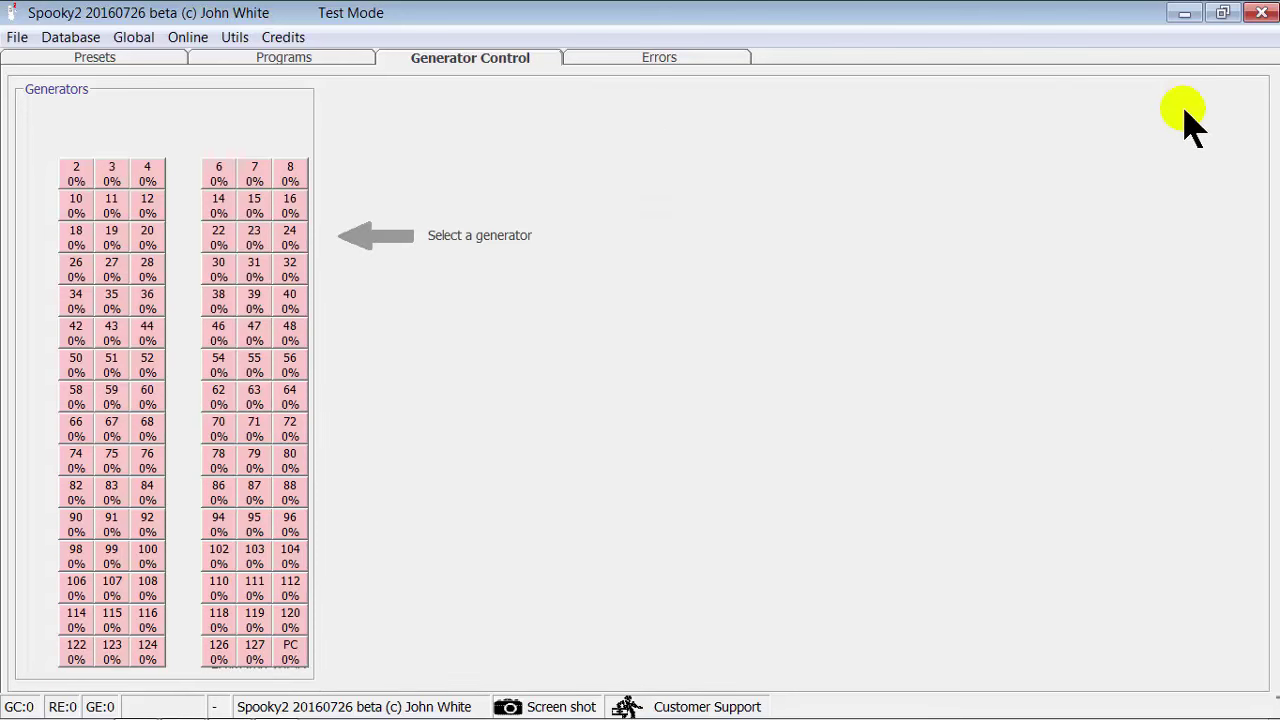
Step: Check the list of reported errors, and turn on the advanced options for the presets
{"action": "left_click", "coordinate": [664, 66]}
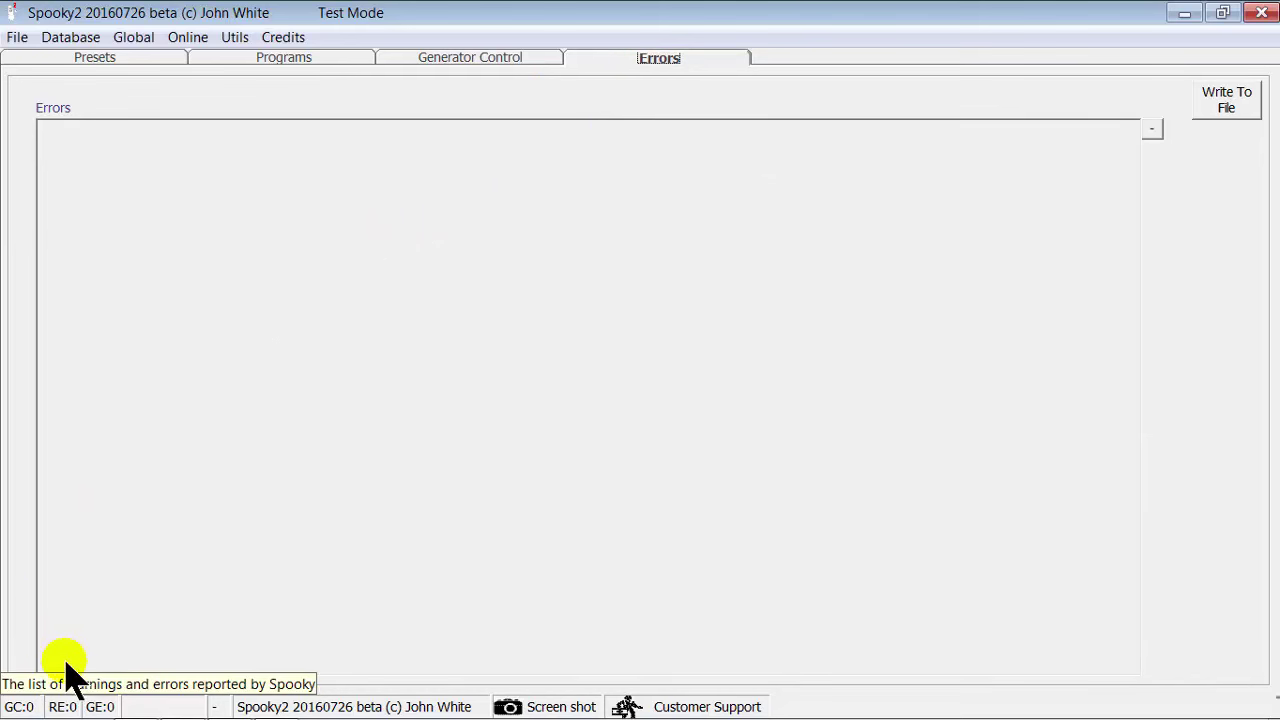
{"action": "left_click", "coordinate": [96, 60]}
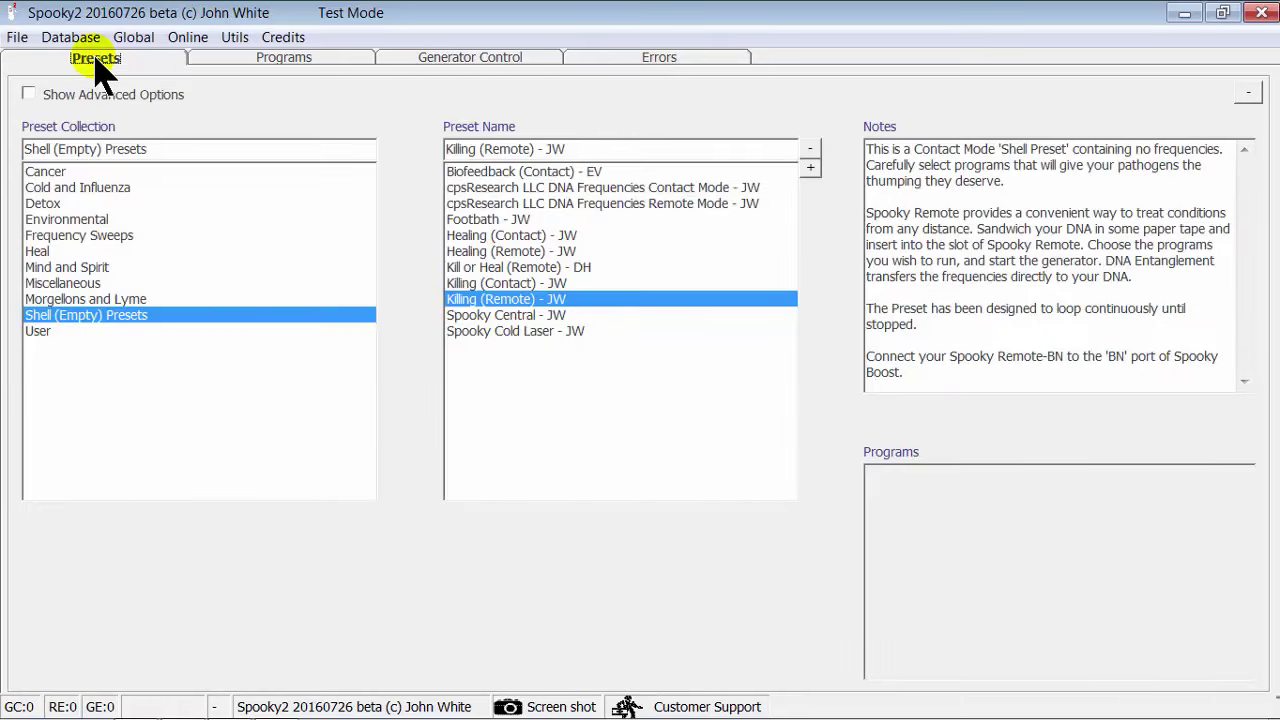
{"action": "left_click", "coordinate": [28, 95]}
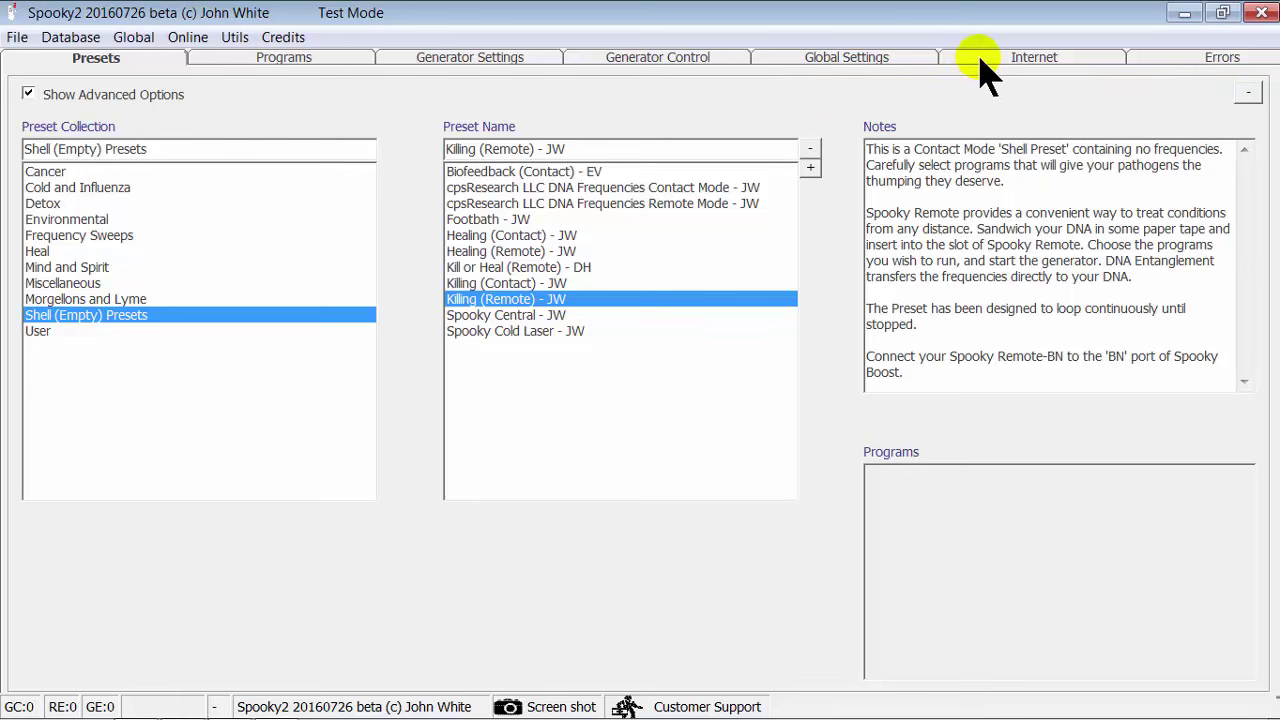
Step: In the global settings, enable system sounds and program log writing, keep the Internet tab shown, and set the generator count to 1
{"action": "left_click", "coordinate": [846, 60]}
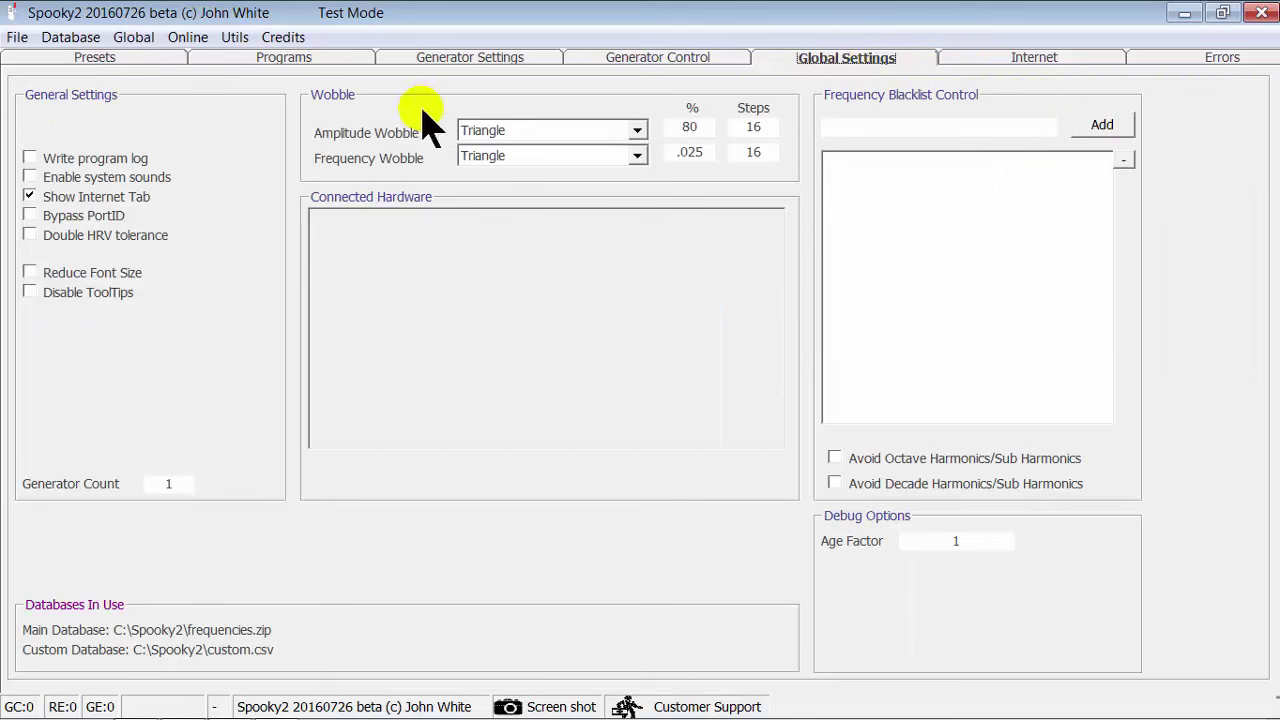
{"action": "left_click", "coordinate": [29, 196]}
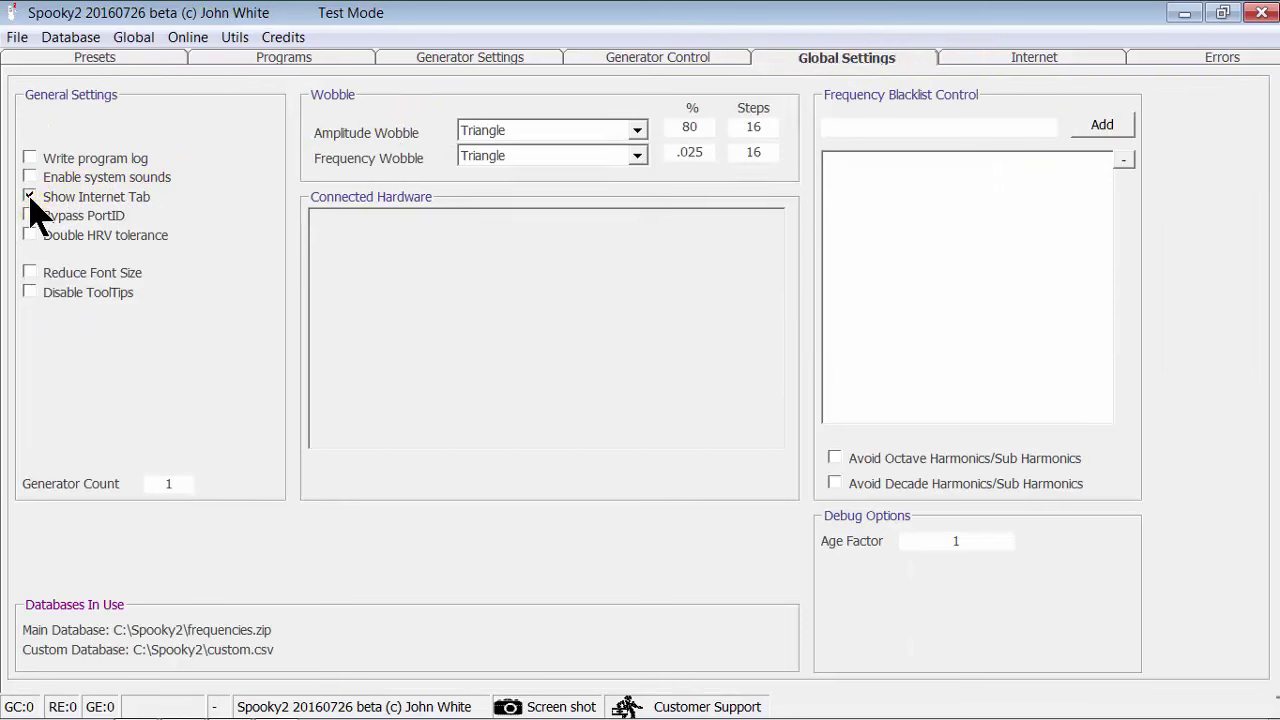
{"action": "left_click", "coordinate": [29, 196]}
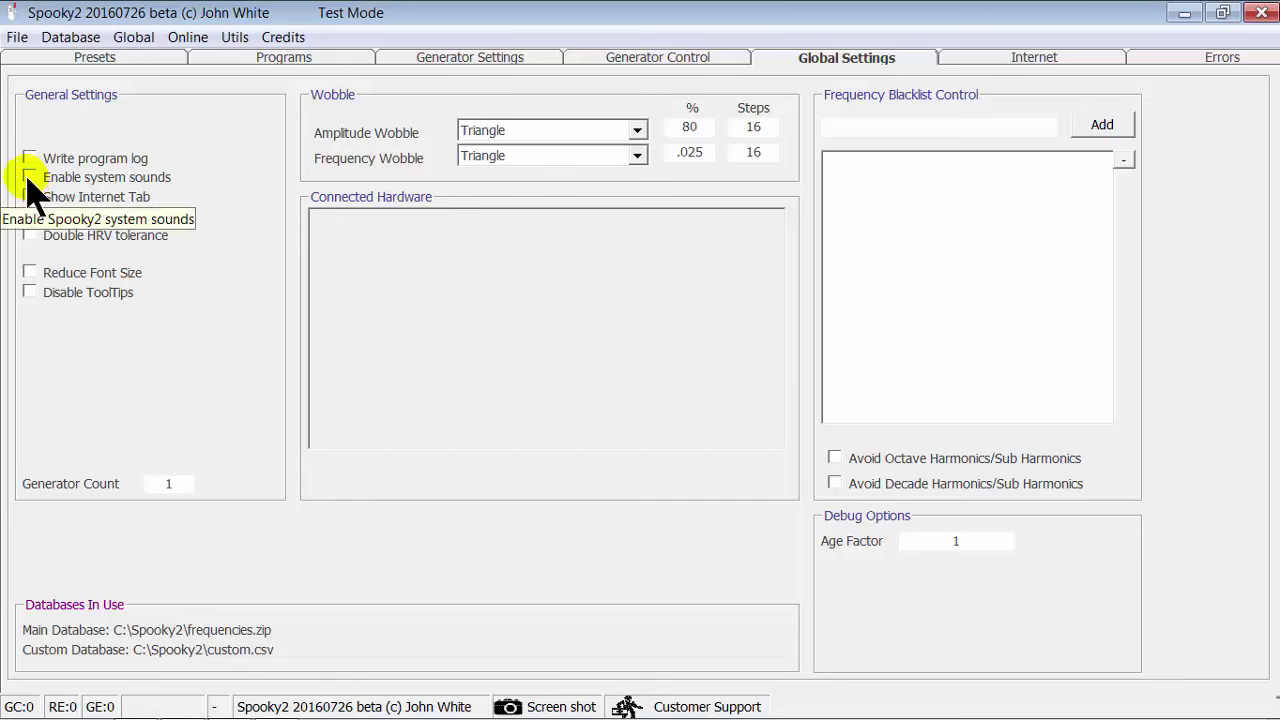
{"action": "left_click", "coordinate": [29, 178]}
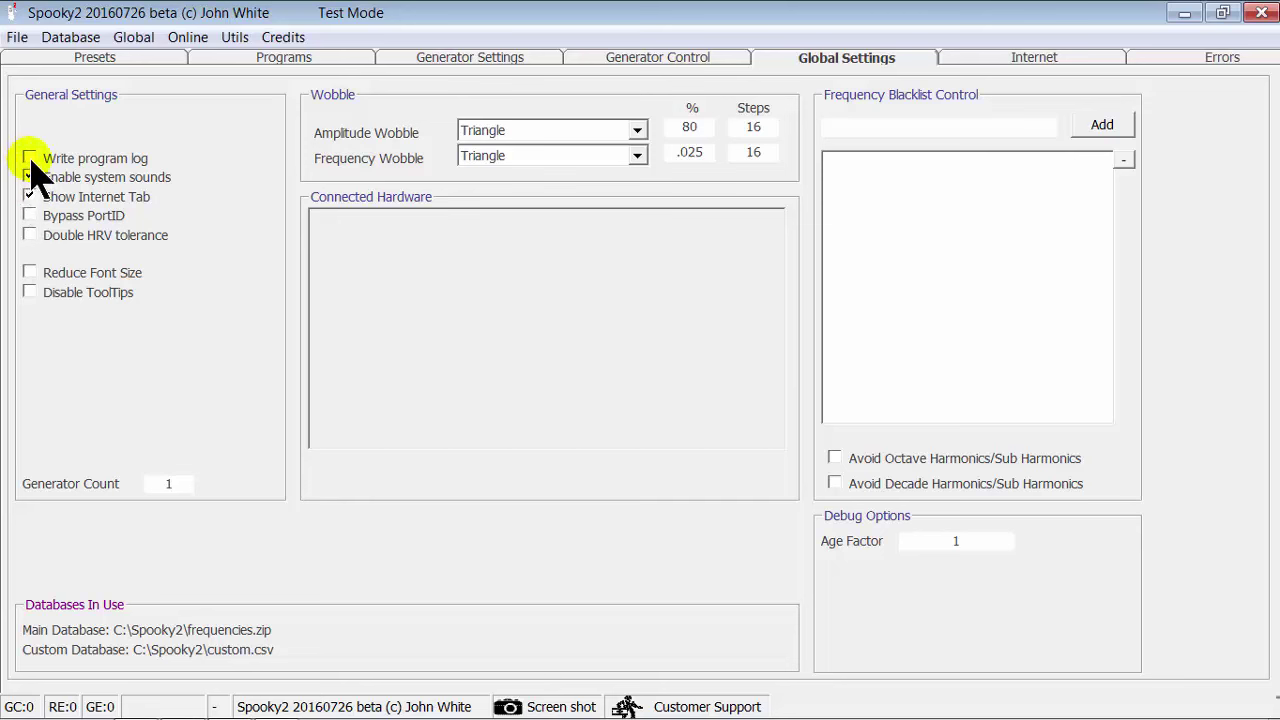
{"action": "left_click", "coordinate": [30, 160]}
{"action": "double_click", "coordinate": [166, 483]}
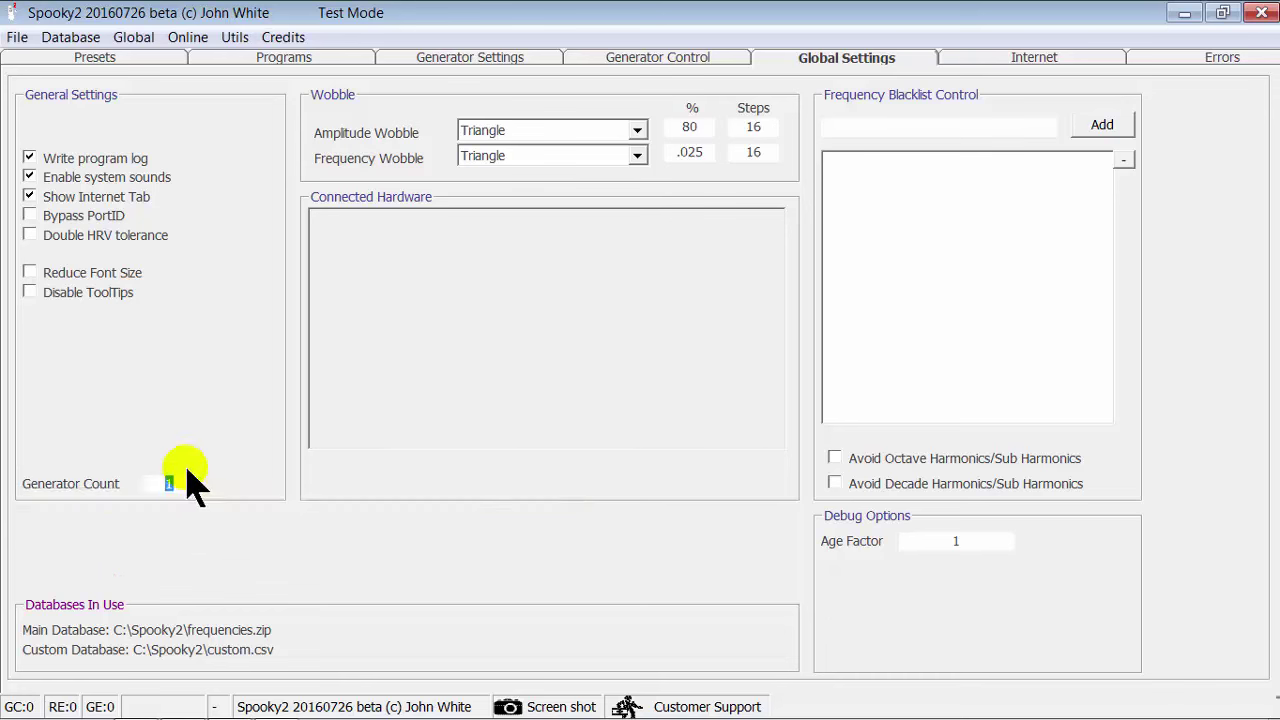
{"action": "type", "text": "1"}
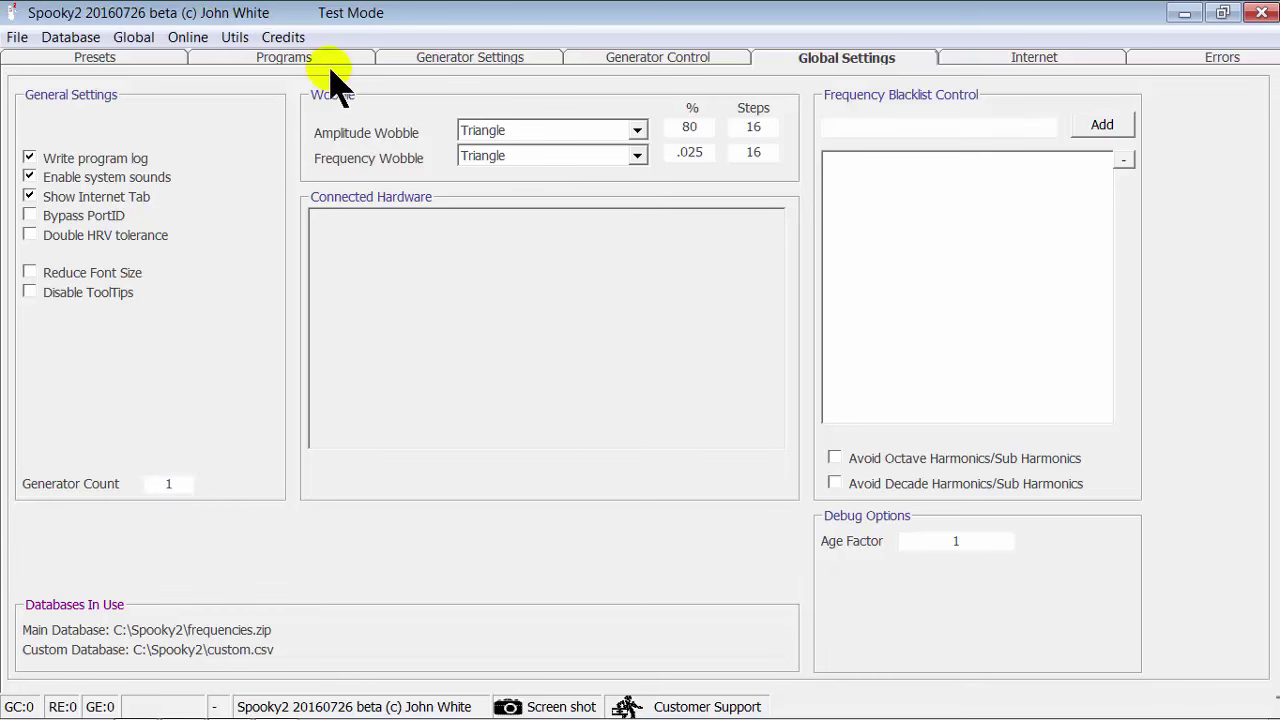
Step: Select the Remote4-01 Gen4 (R) - BY preset from the Morgellons and Lyme collection
{"action": "left_click", "coordinate": [136, 58]}
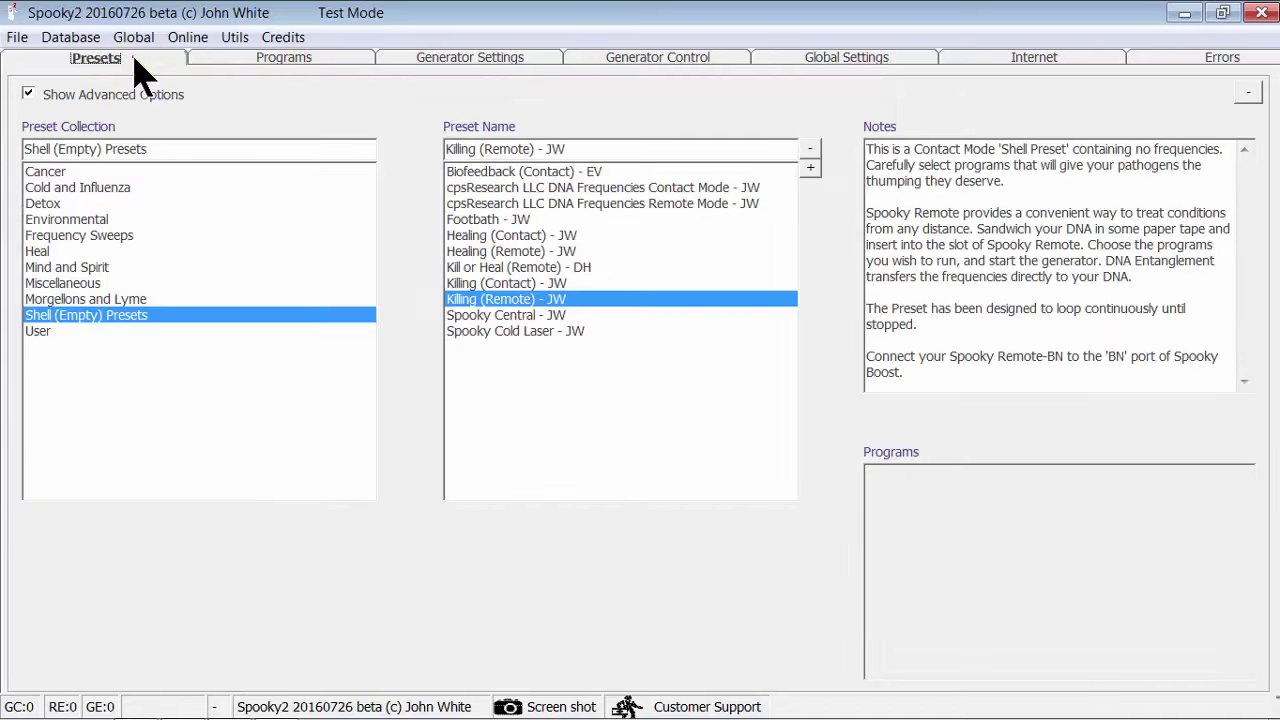
{"action": "left_click", "coordinate": [85, 300]}
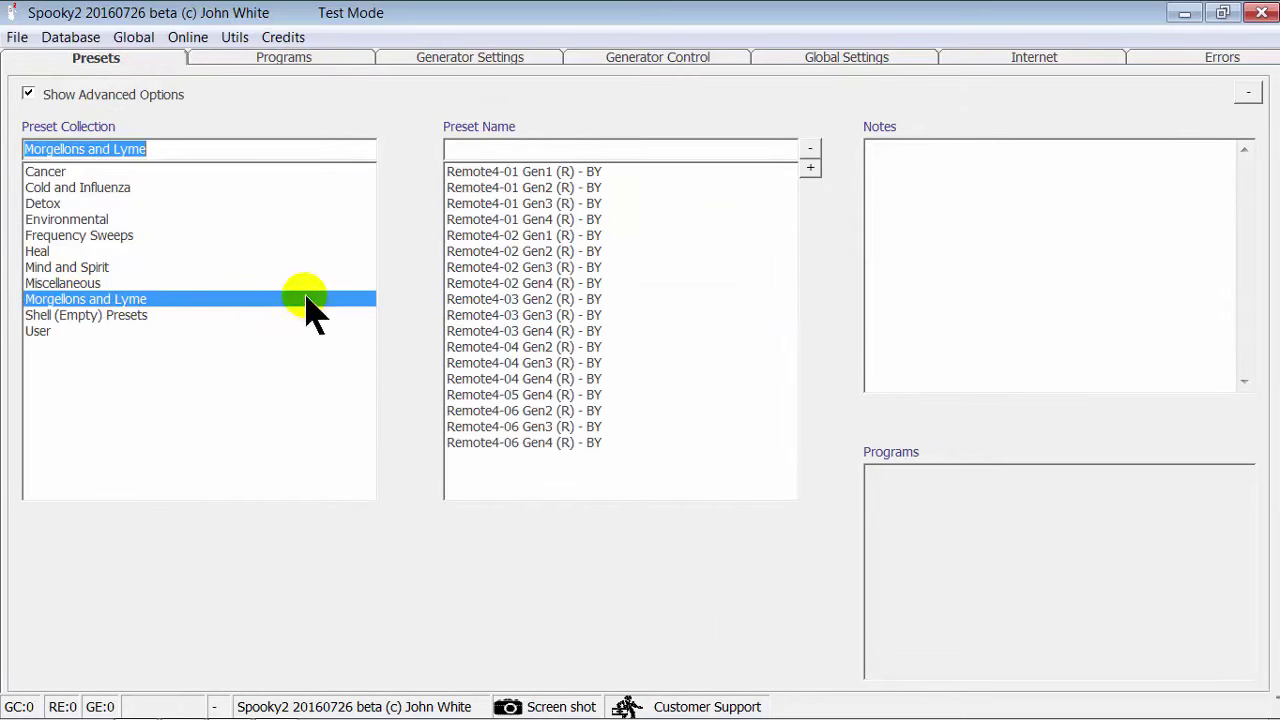
{"action": "left_click", "coordinate": [503, 220]}
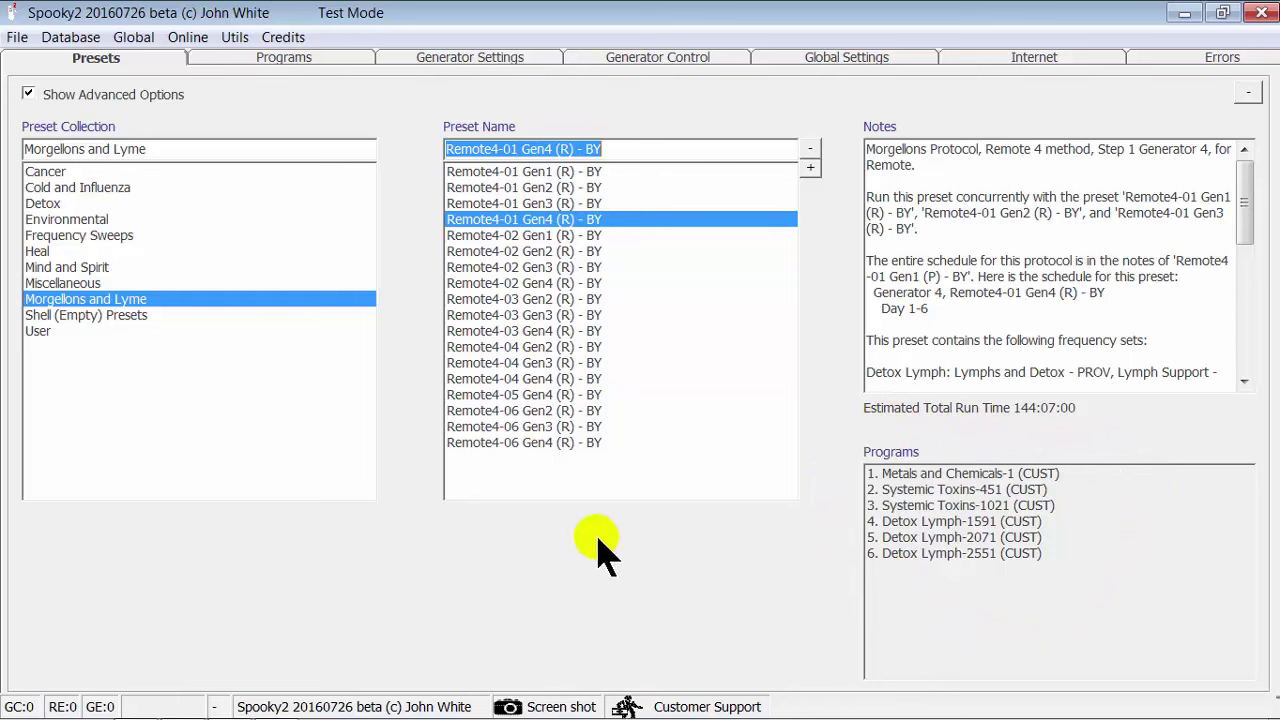
Step: Review the selected preset's loaded programs, advanced program options and generator settings
{"action": "left_click", "coordinate": [283, 60]}
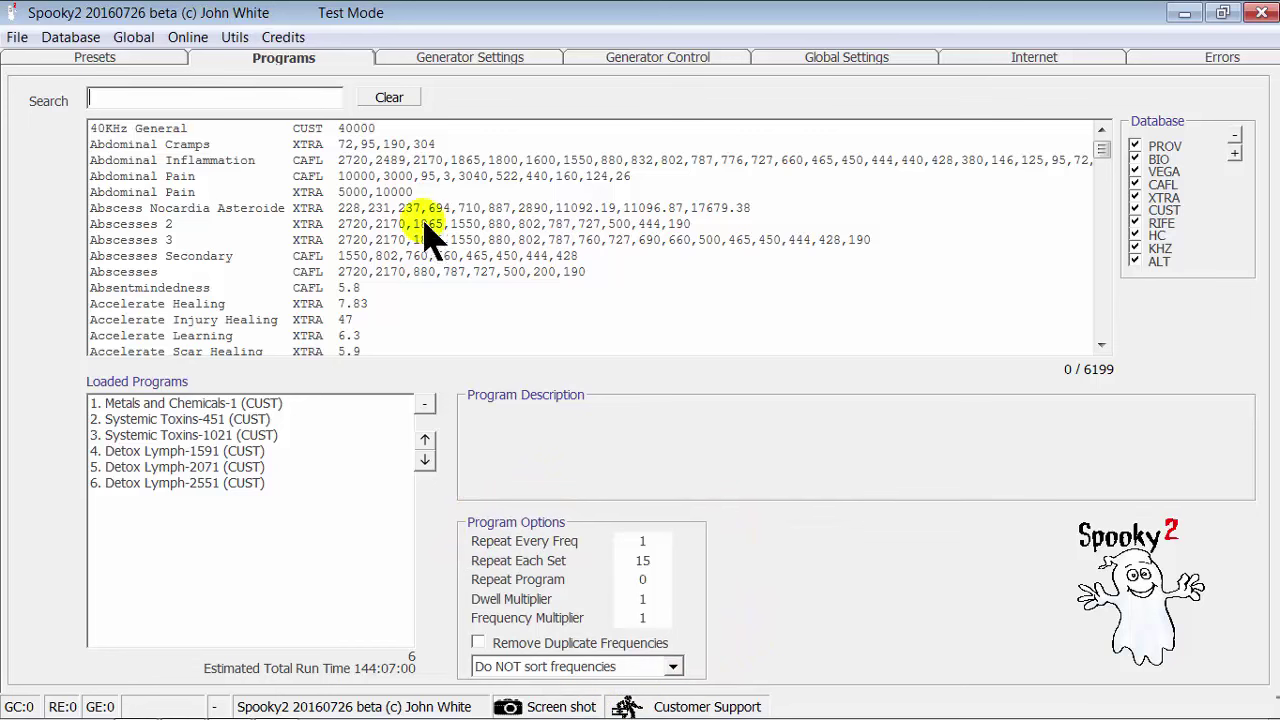
{"action": "left_click", "coordinate": [466, 58]}
{"action": "left_click", "coordinate": [464, 58]}
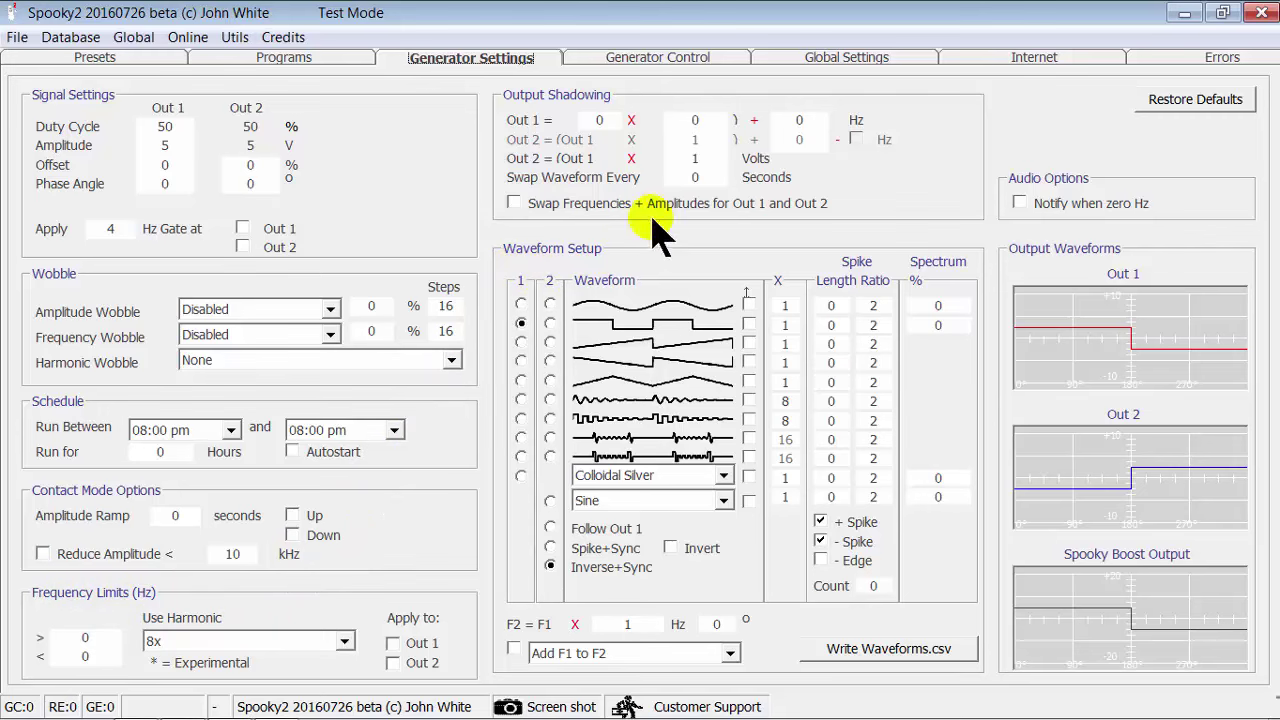
Step: Allow channel overwrites with Always Overwrite enabled, and load the Remote4-01 Gen4 preset into generator 3
{"action": "left_click", "coordinate": [672, 62]}
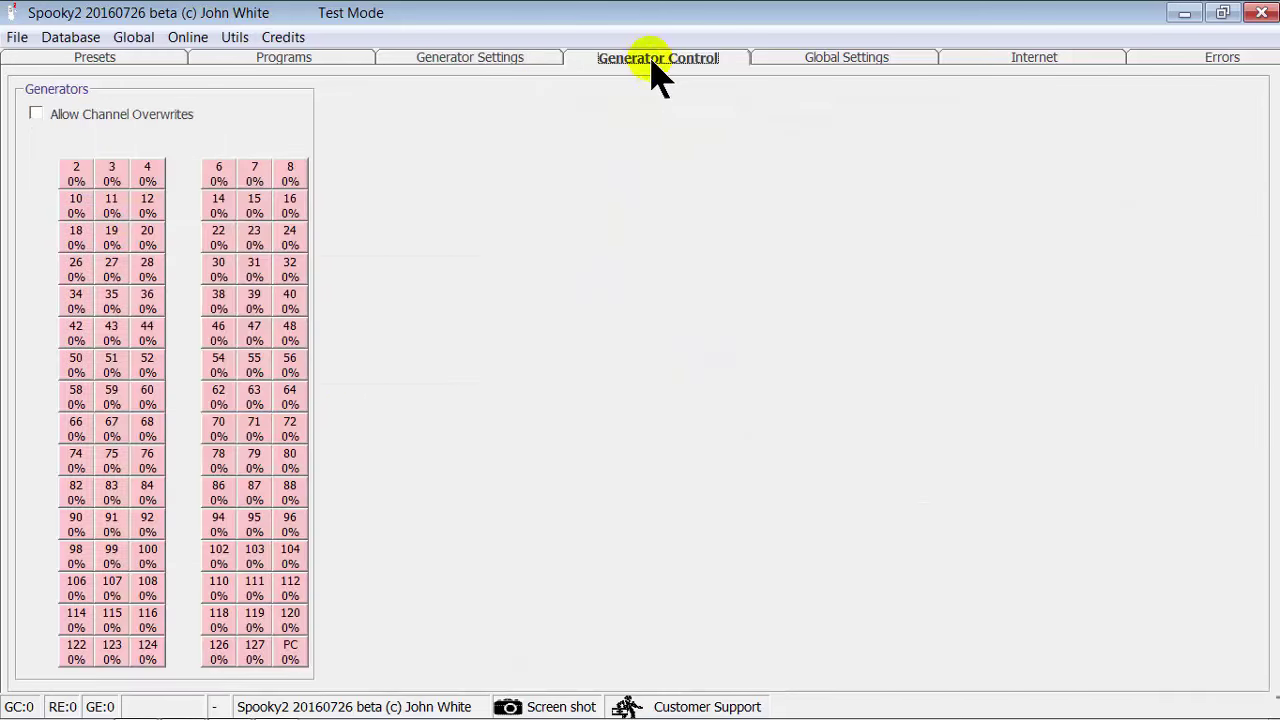
{"action": "left_click", "coordinate": [35, 114]}
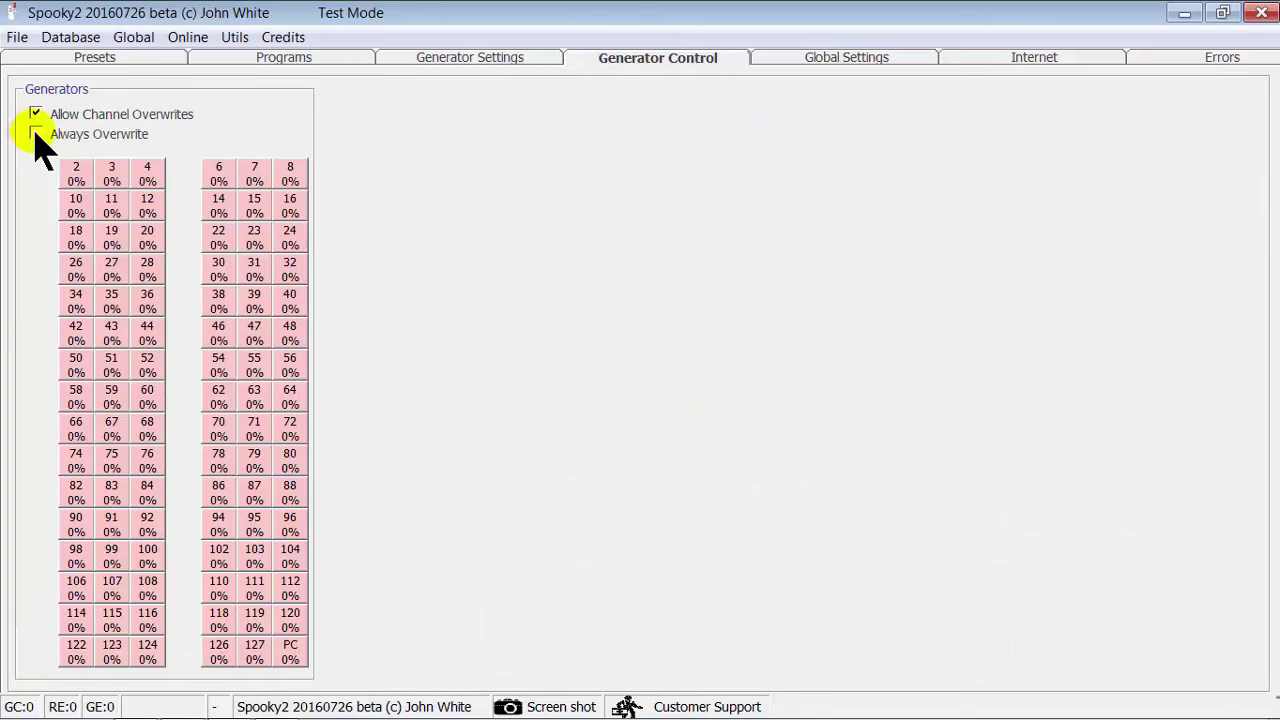
{"action": "left_click", "coordinate": [36, 134]}
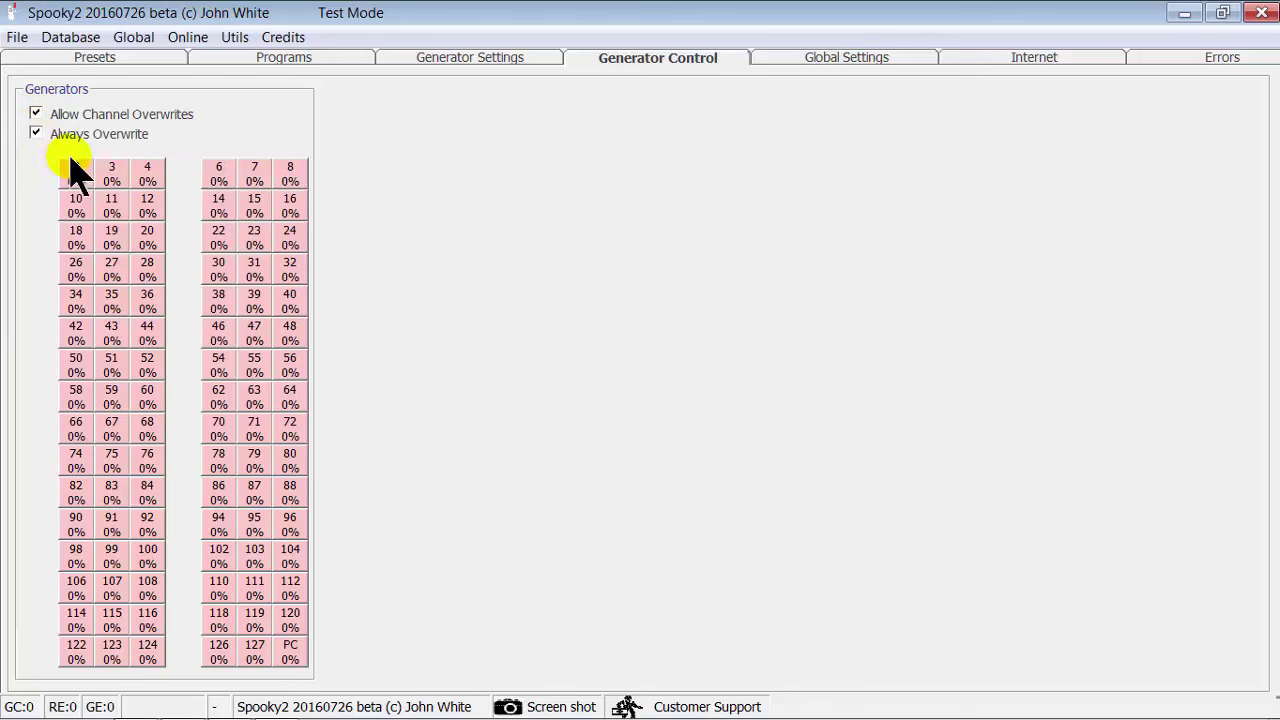
{"action": "left_click", "coordinate": [112, 178]}
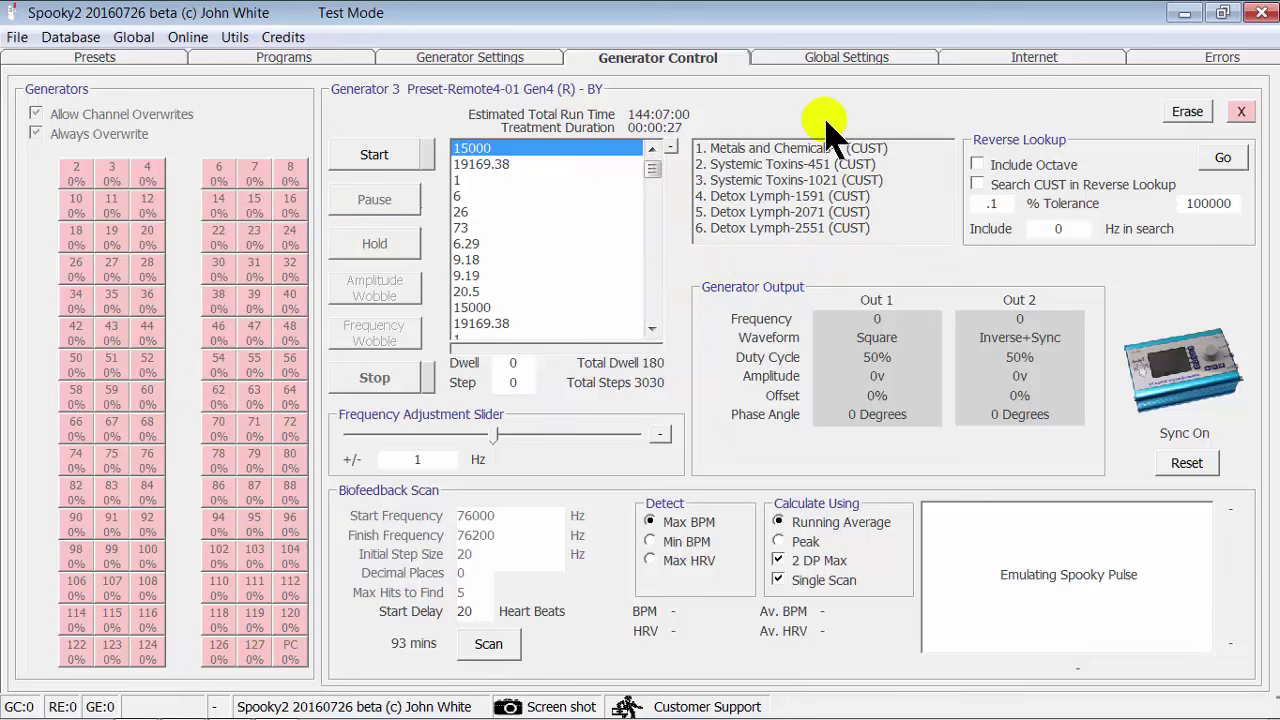
Step: Review the global settings, the Internet email and social options, and the list of reported errors
{"action": "left_click", "coordinate": [838, 72]}
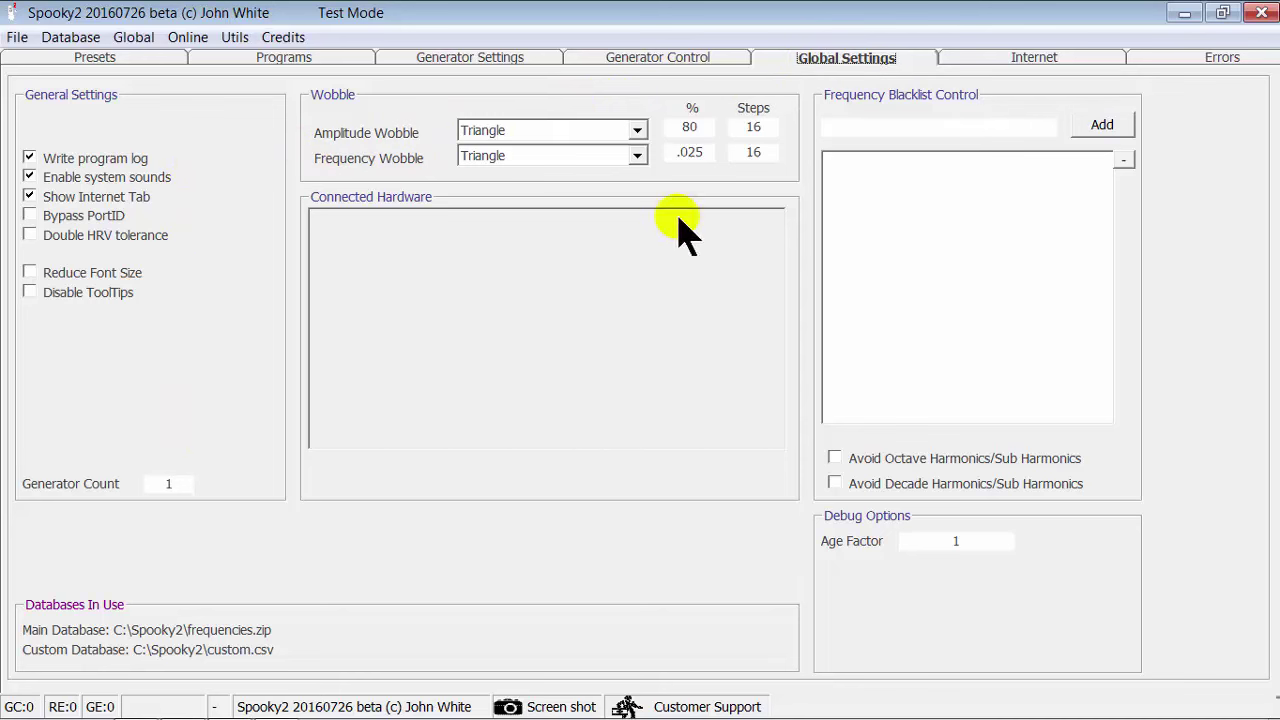
{"action": "left_click", "coordinate": [1033, 60]}
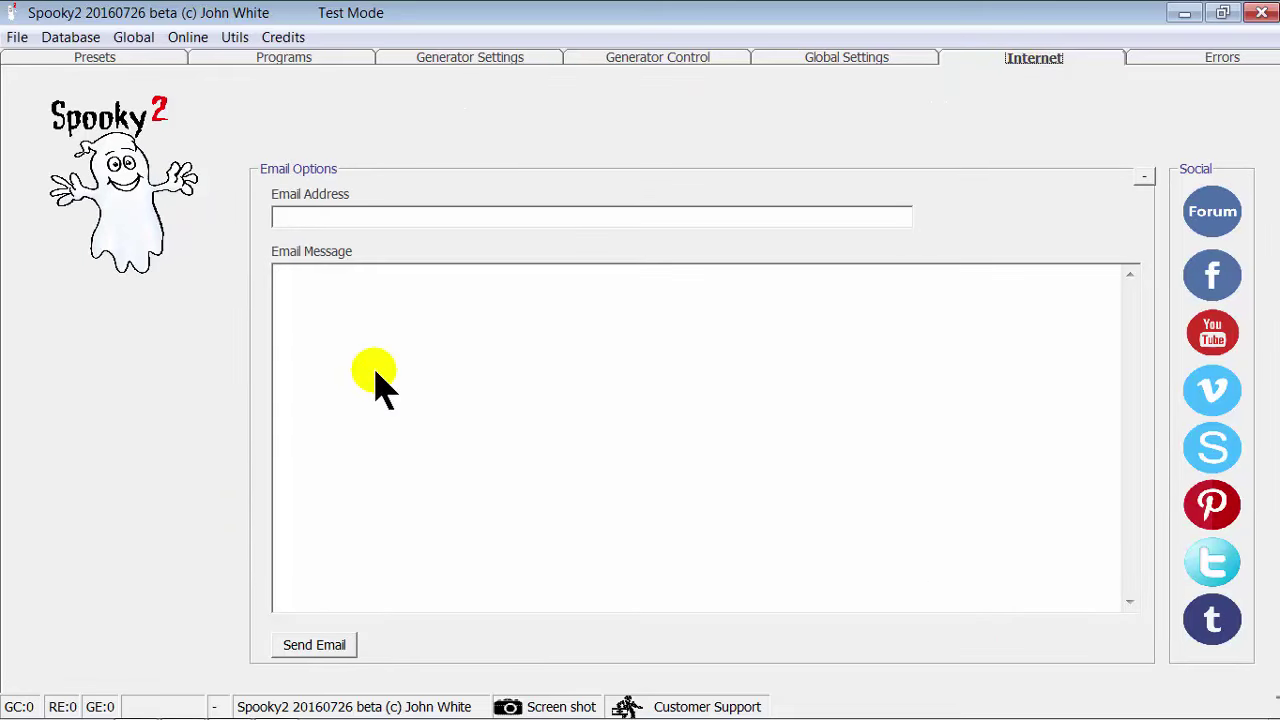
{"action": "left_click", "coordinate": [1210, 75]}
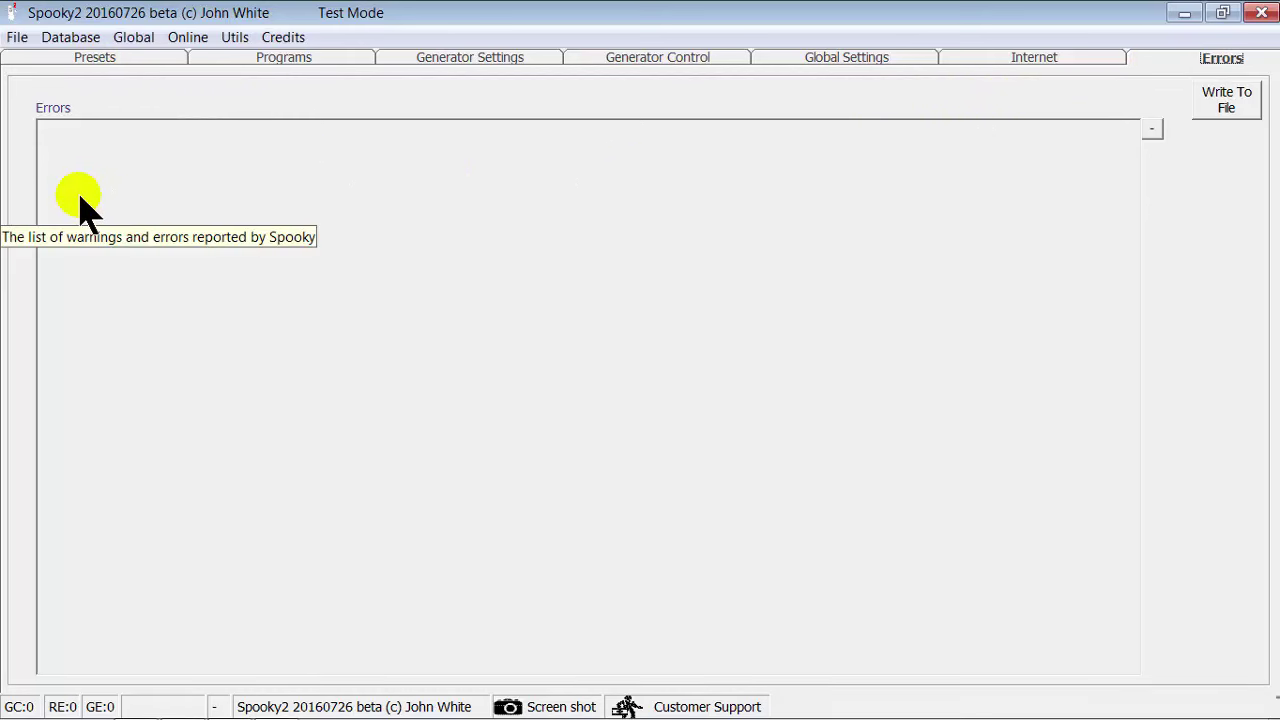
Step: Insert two blank lines at the start of the Remote4-01 Gen4 (R) - BY preset's notes
{"action": "left_click", "coordinate": [94, 60]}
{"action": "left_click", "coordinate": [95, 62]}
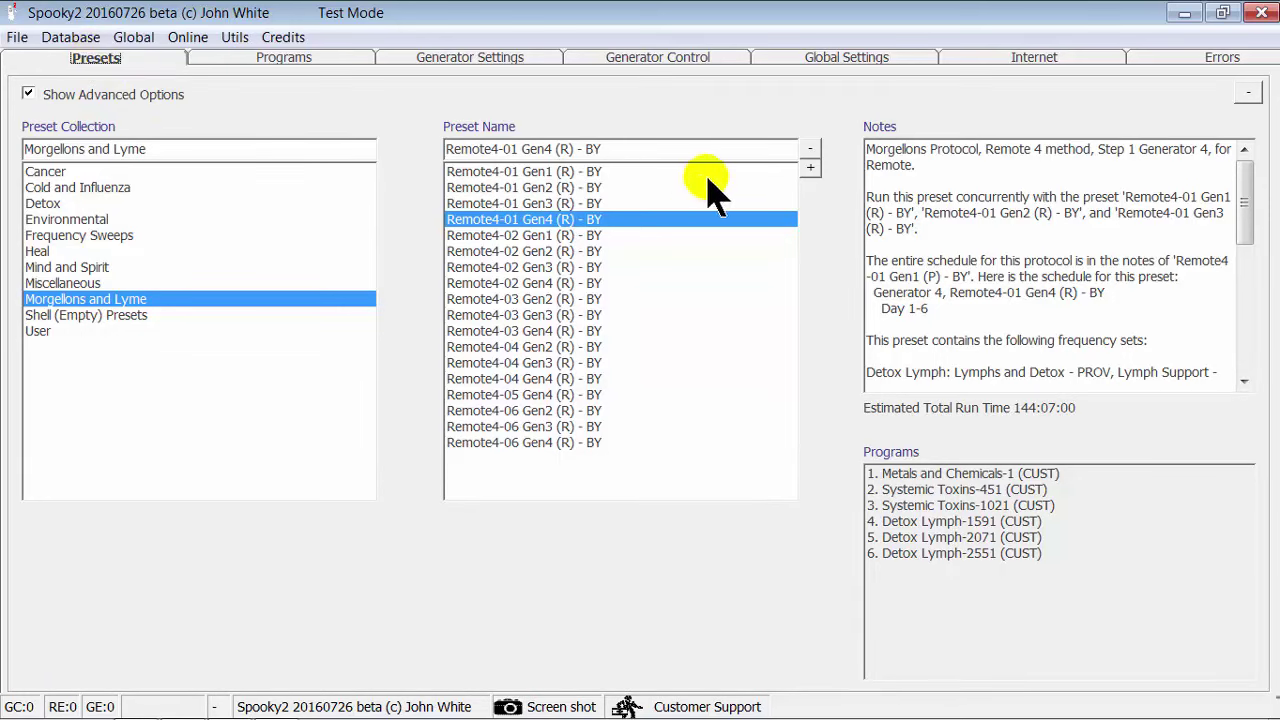
{"action": "left_click", "coordinate": [870, 162]}
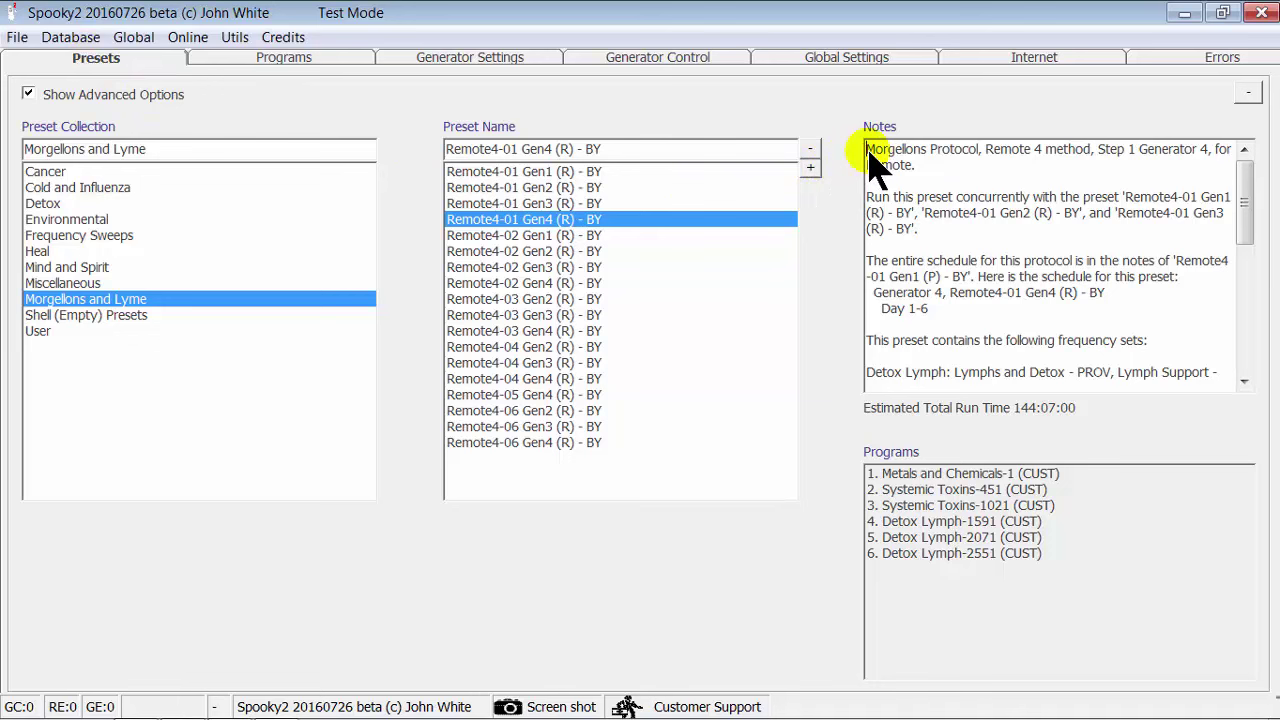
{"action": "key", "text": "Return"}
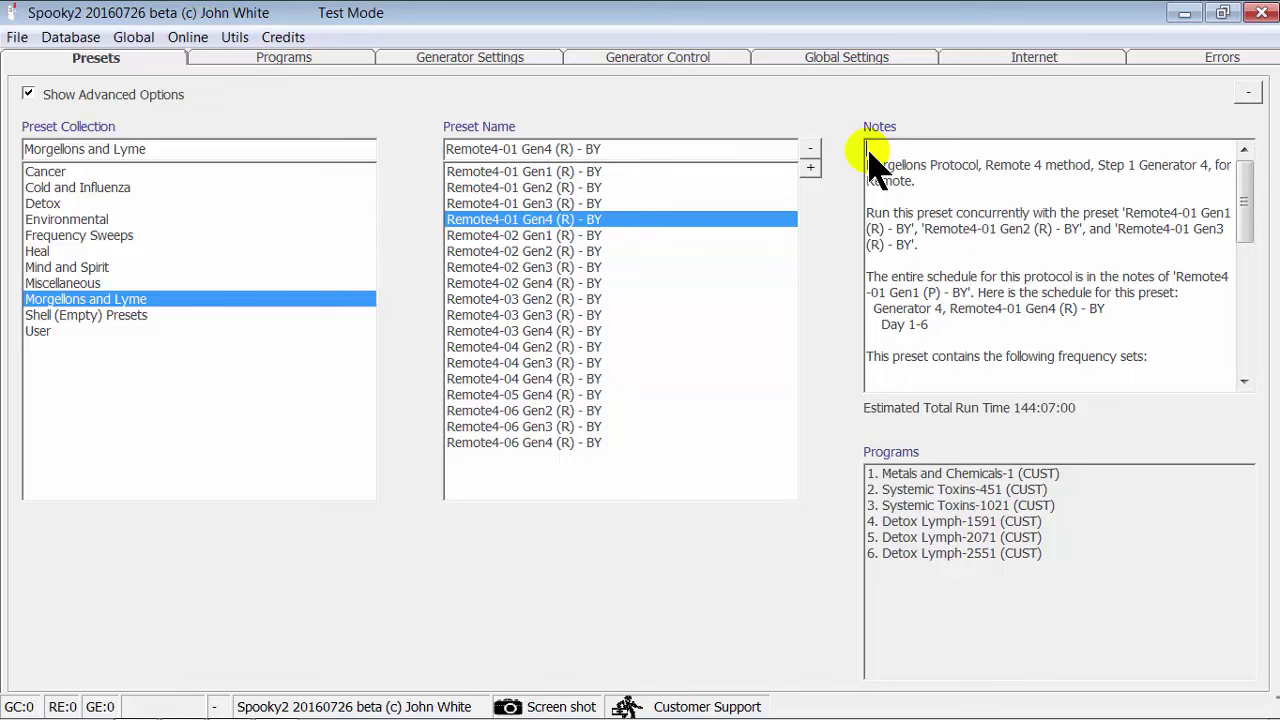
{"action": "key", "text": "Return"}
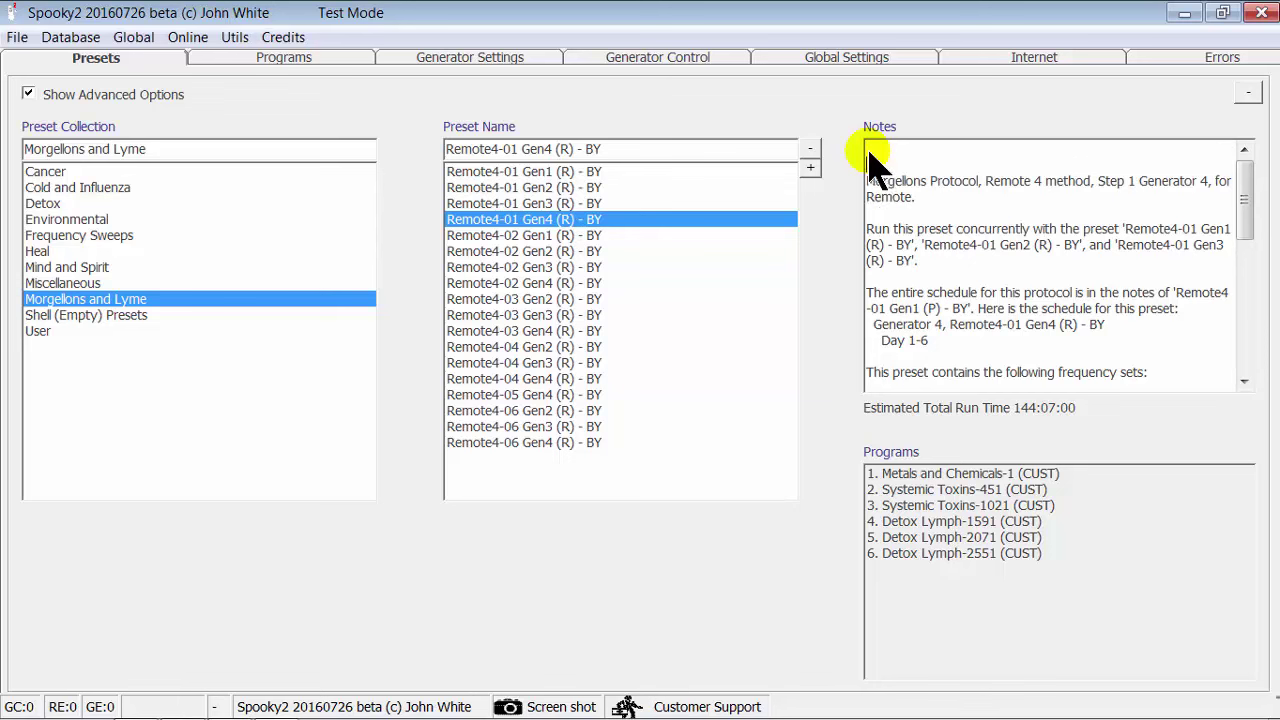